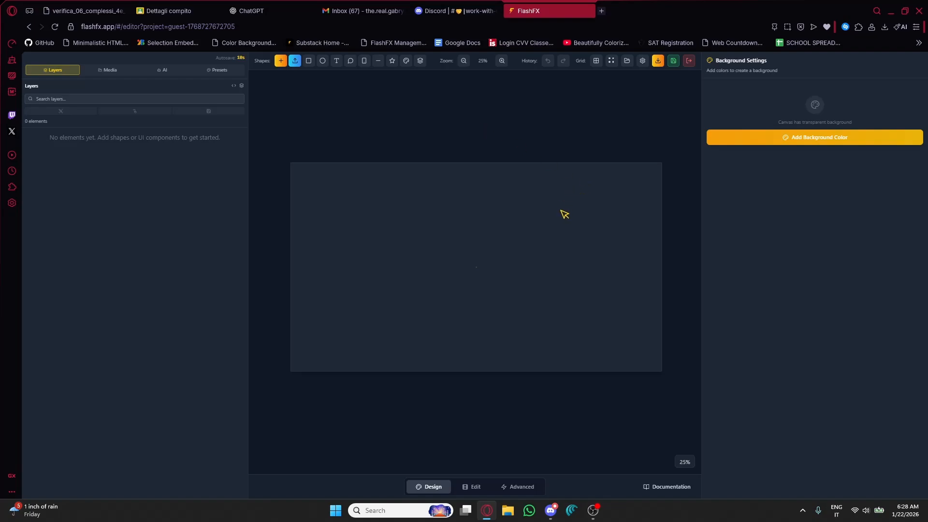
- Add a rectangle, stretch it to about 2044 wide by 708 high, and center it on the canvas
drag(560, 210, 537, 211)
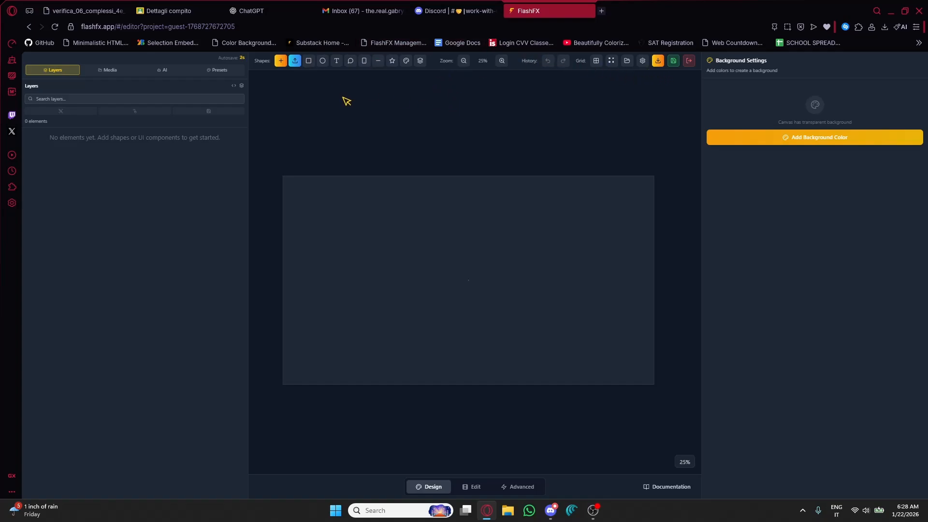
click(308, 61)
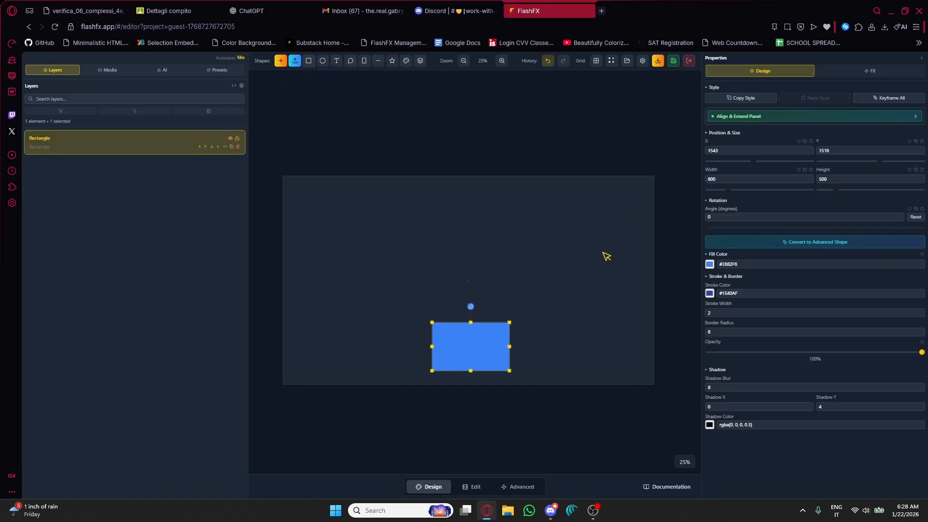
drag(482, 338, 481, 271)
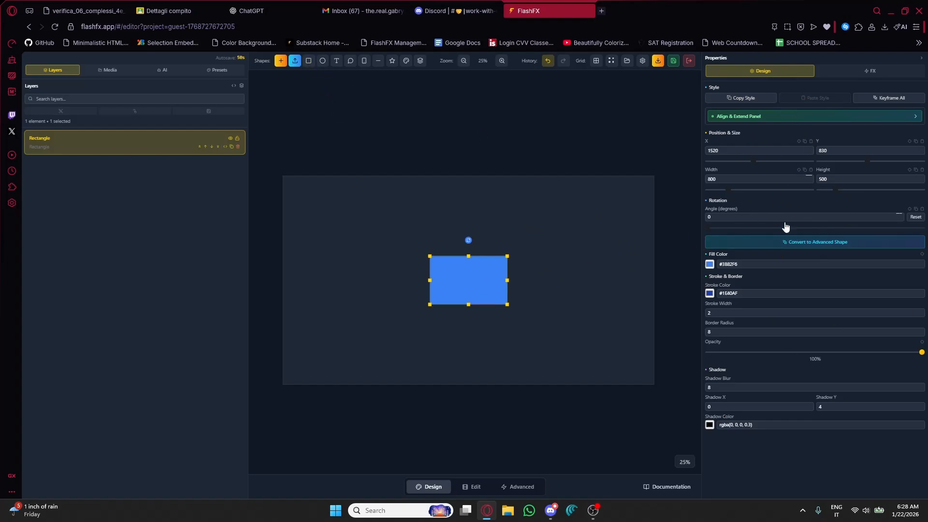
drag(441, 265, 412, 231)
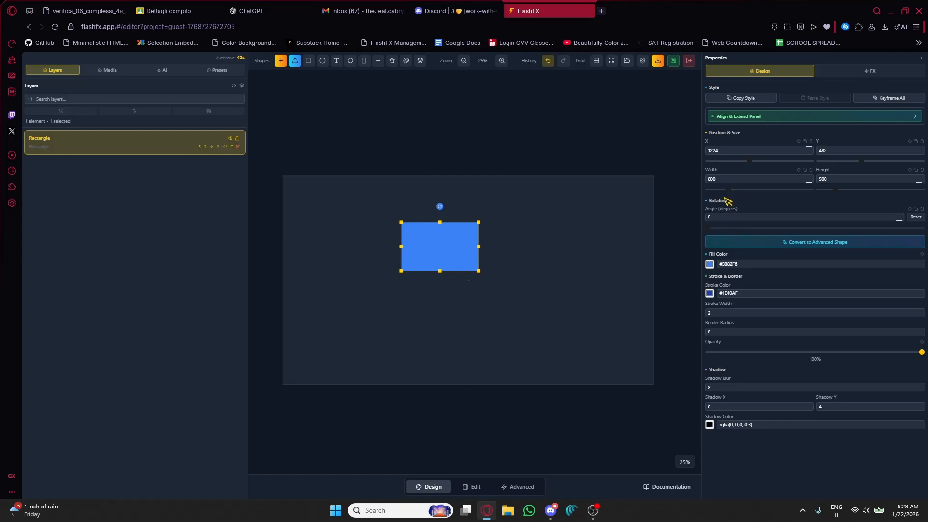
drag(472, 248, 437, 297)
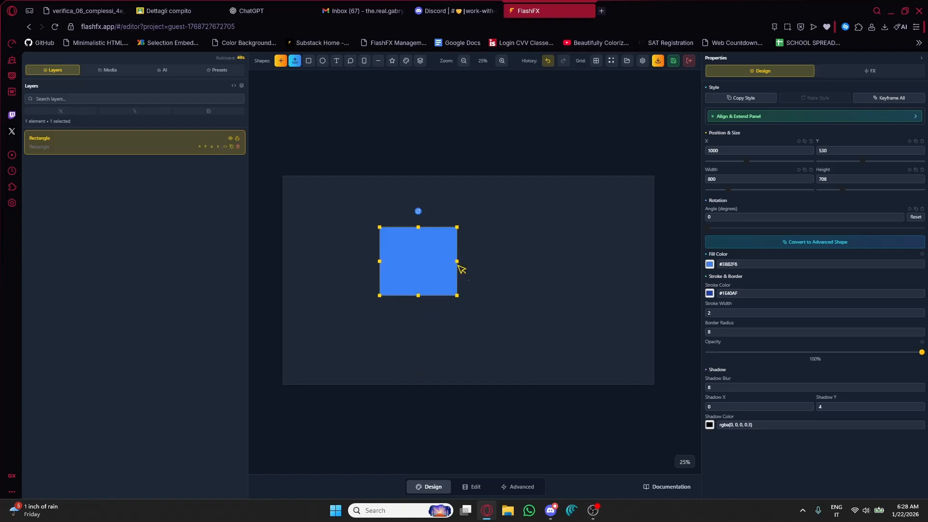
drag(457, 261, 599, 274)
drag(488, 263, 474, 286)
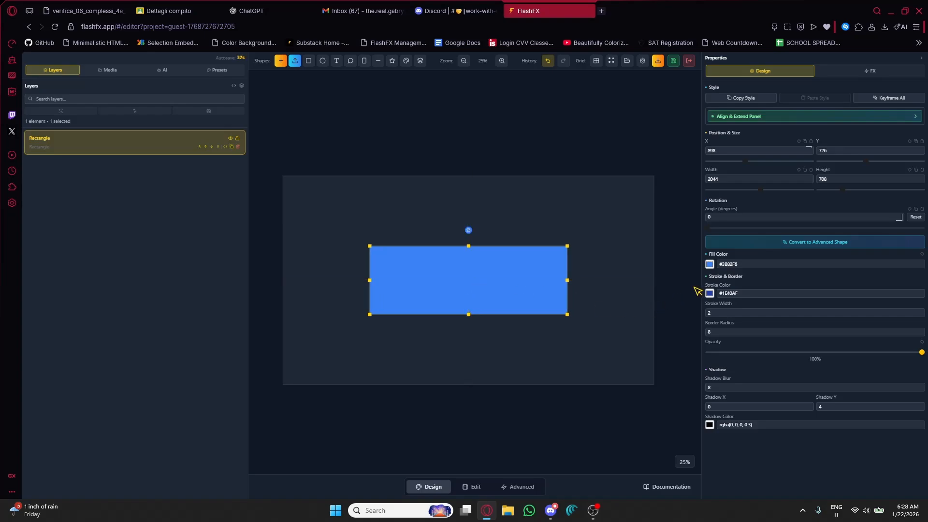
- Convert the rectangle to an advanced shape with a #000000 fill and add a second gradient color, #8B5CF6
click(824, 244)
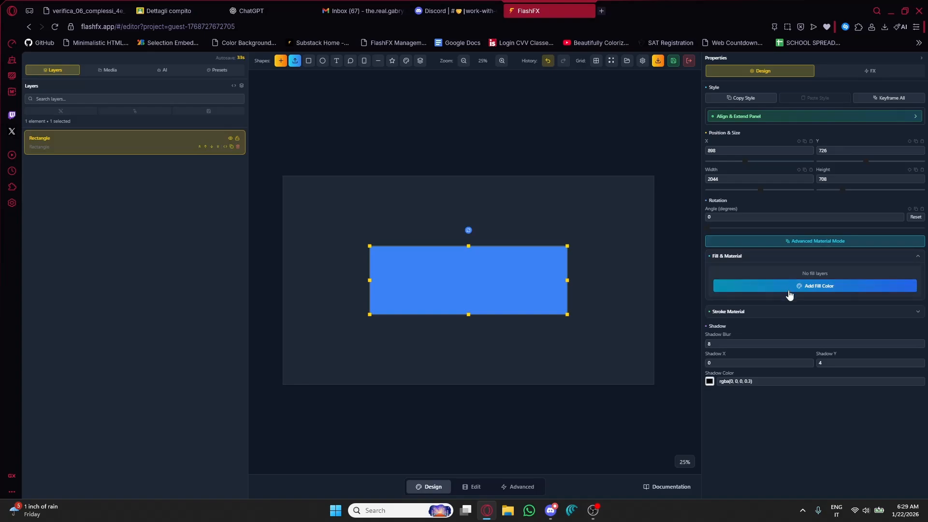
click(748, 291)
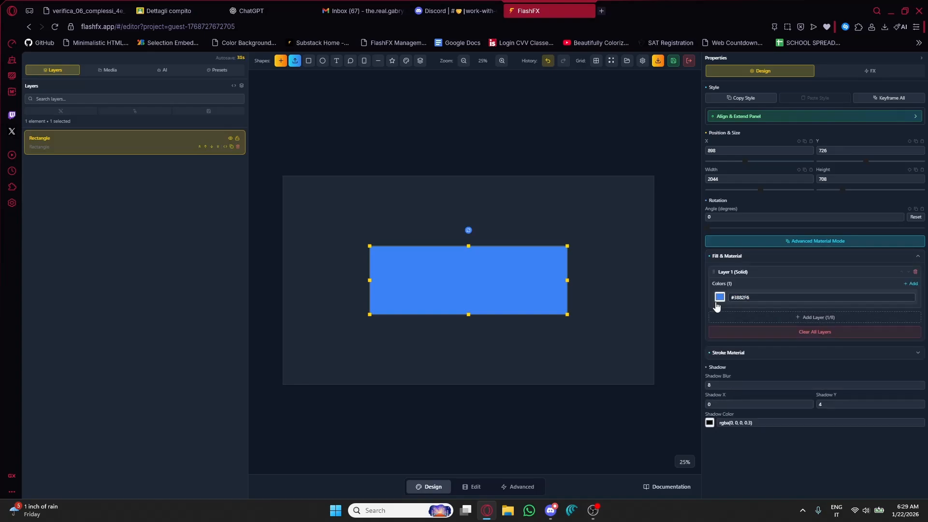
click(720, 297)
drag(756, 322, 709, 367)
drag(471, 291, 474, 291)
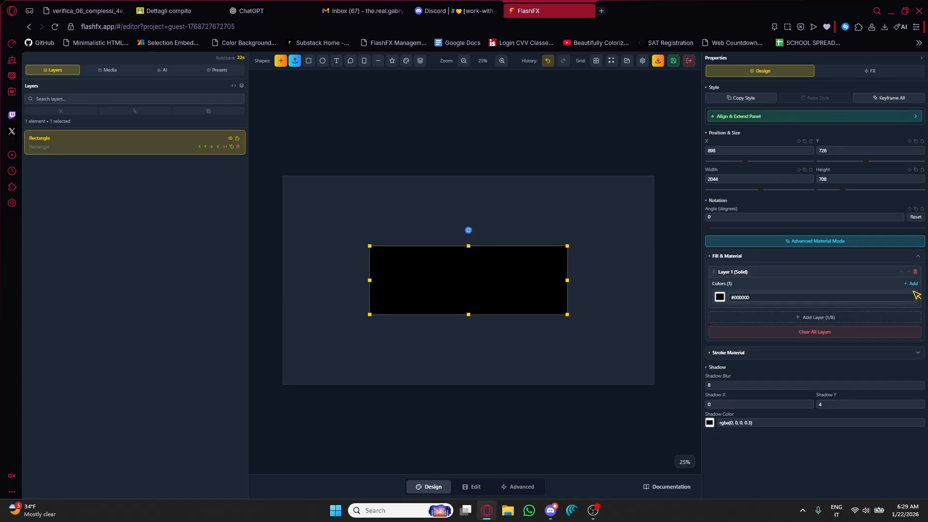
click(911, 283)
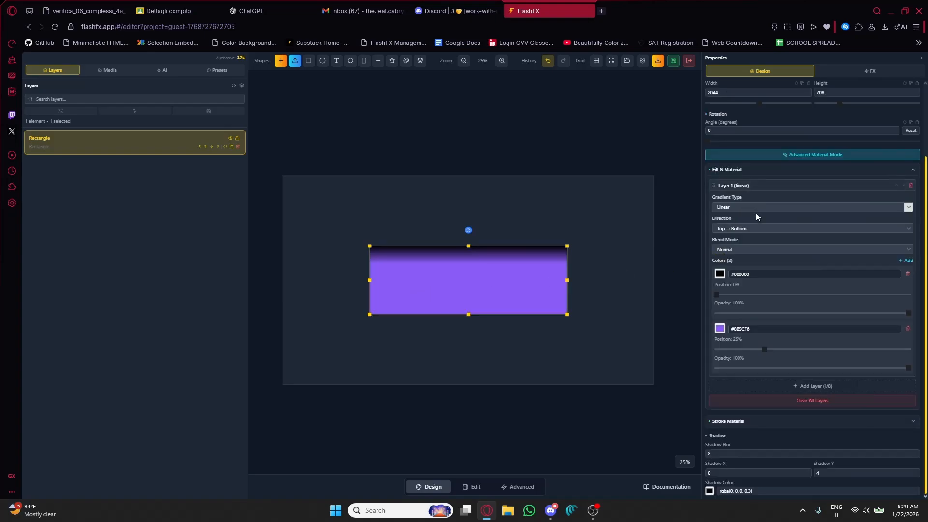
- Give the canvas a background color and add a second color to form a linear gradient
click(616, 239)
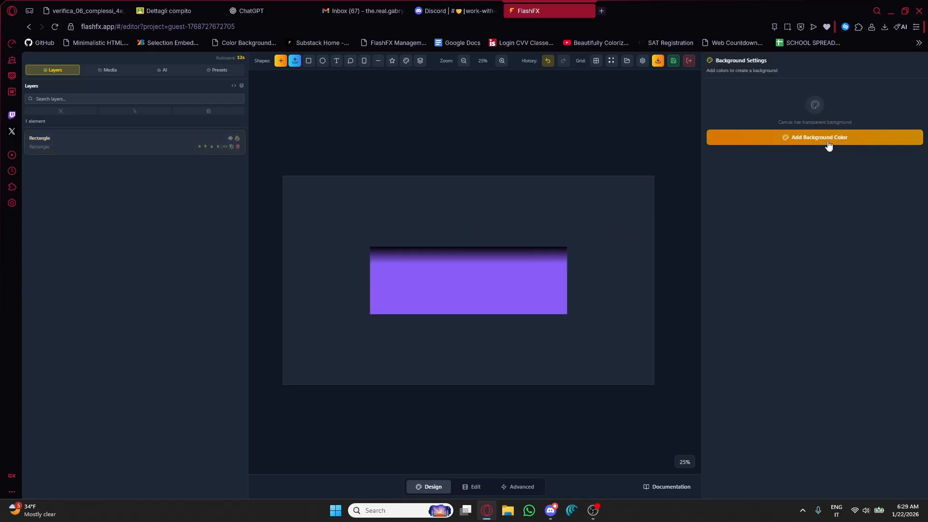
click(828, 142)
click(908, 107)
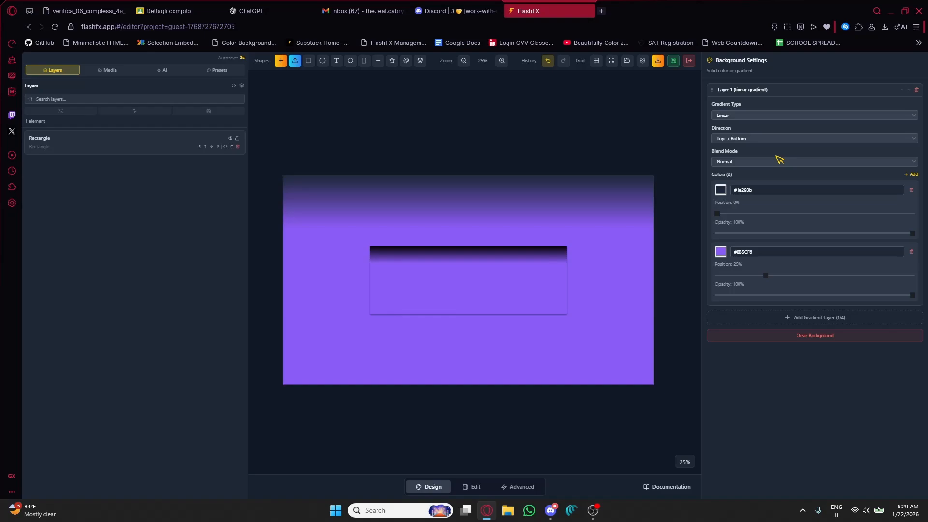
- Move the rectangle to about X 686, Y 542 and remove the canvas background's gradient layer
drag(524, 276, 495, 250)
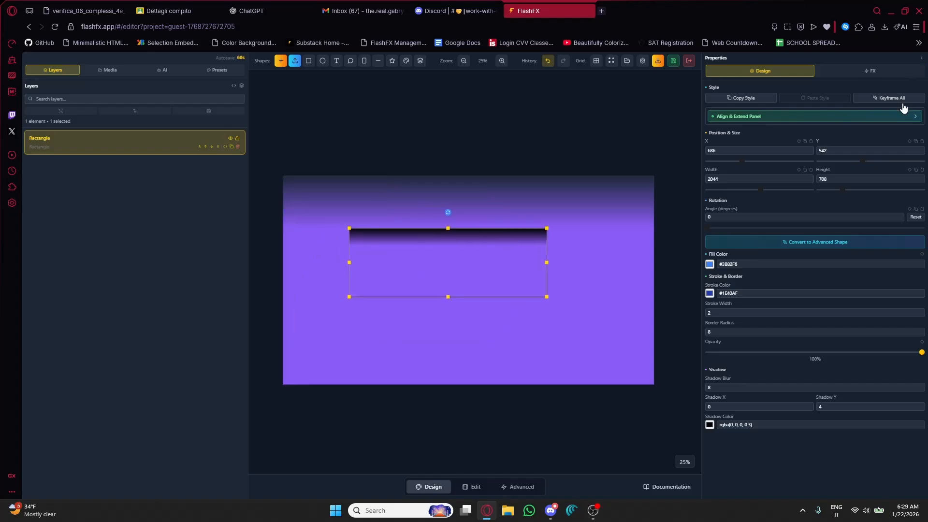
key(Escape)
click(917, 90)
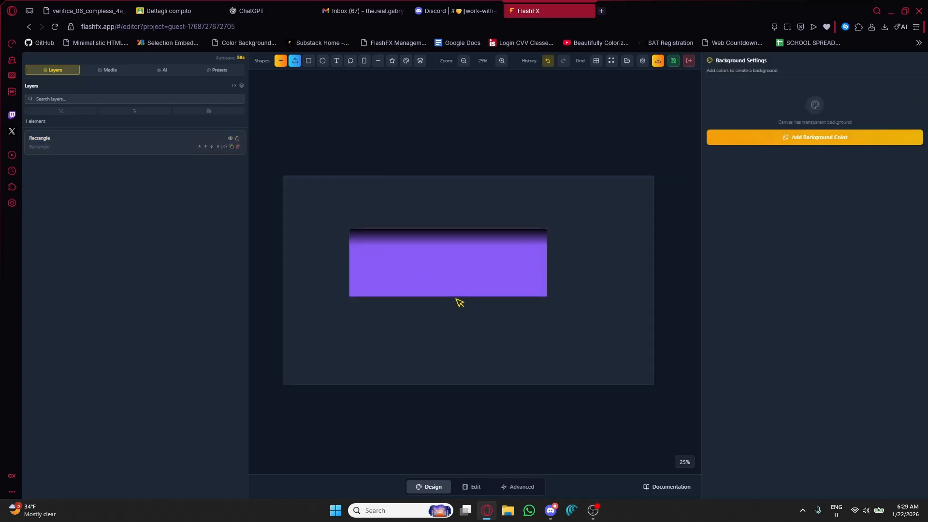
- Clear the rectangle's gradient fill and give it a shadow with blur 80 and color #0008eb
click(467, 276)
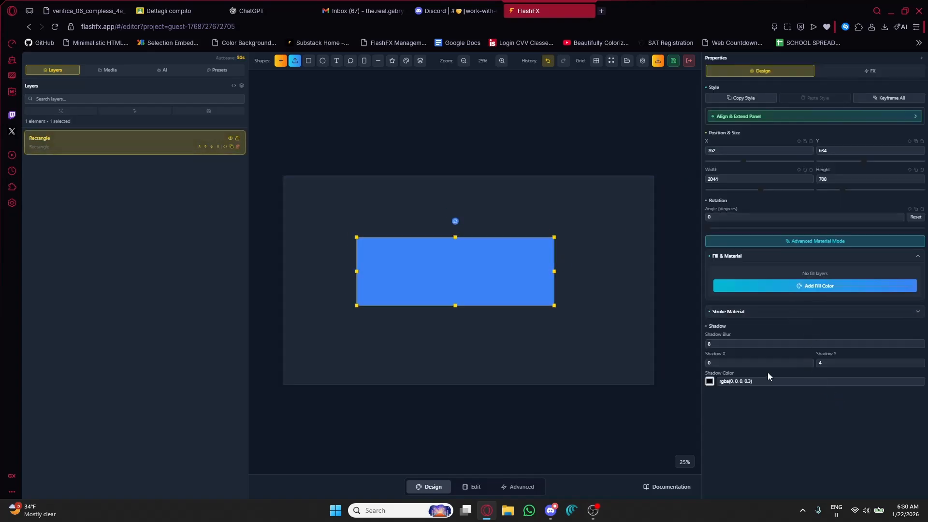
click(740, 343)
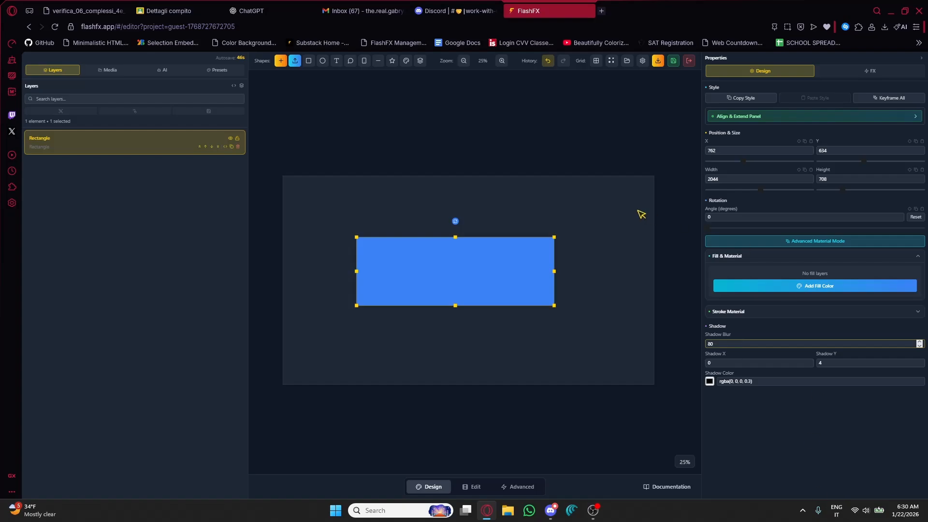
text(0)
click(710, 381)
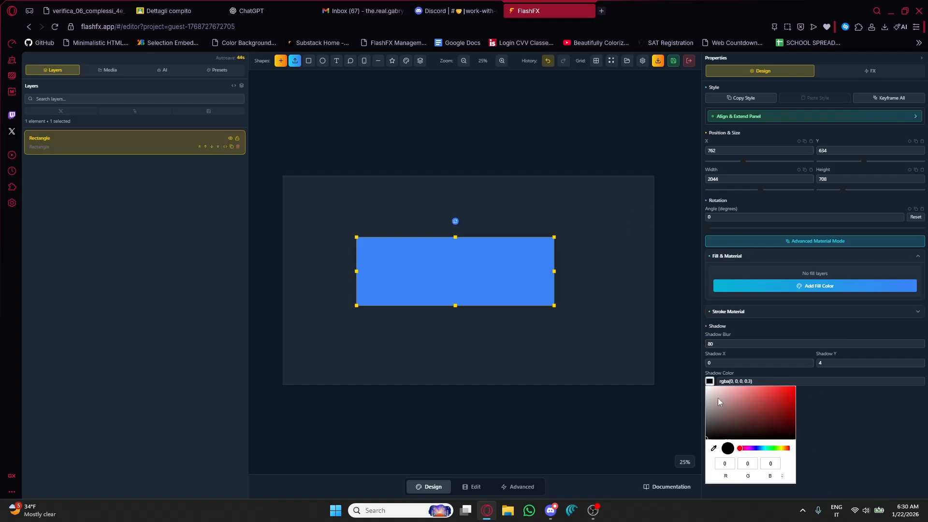
click(561, 329)
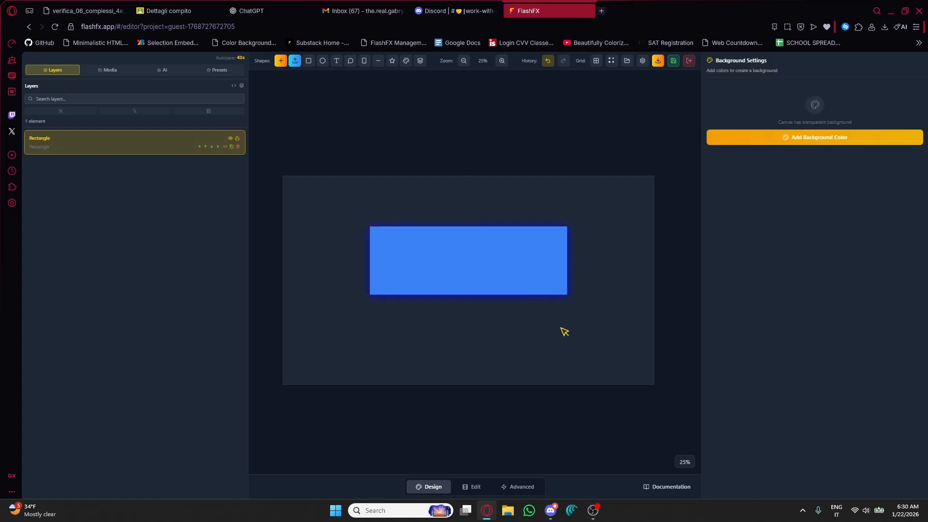
- Set the rectangle's shadow blur to 380 and move the rectangle to about X 495, Y 547
scroll(503, 274, up, 1)
scroll(502, 274, up, 1)
click(501, 242)
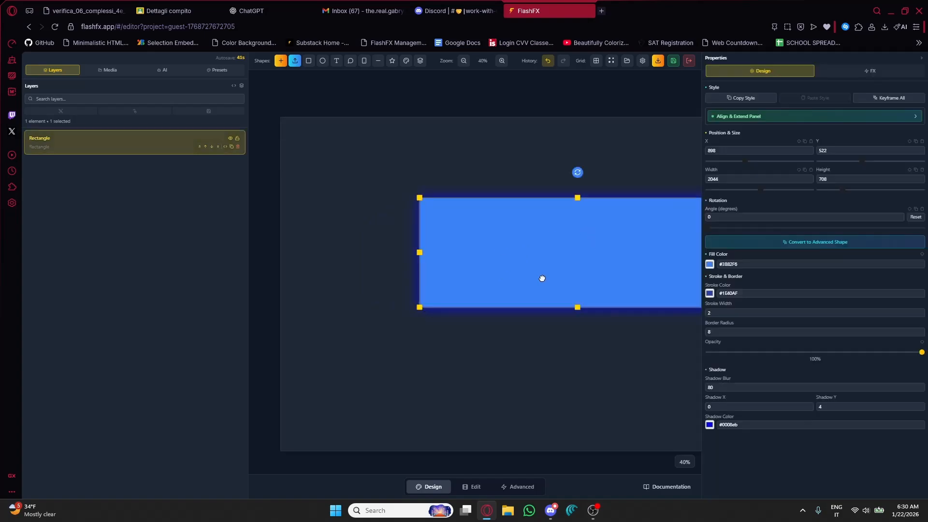
drag(541, 275, 528, 281)
drag(563, 255, 543, 266)
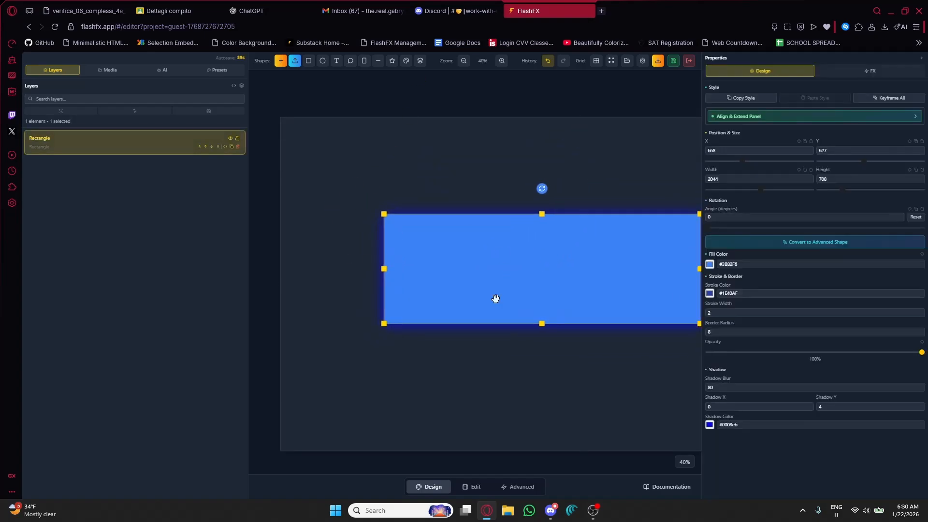
click(718, 389)
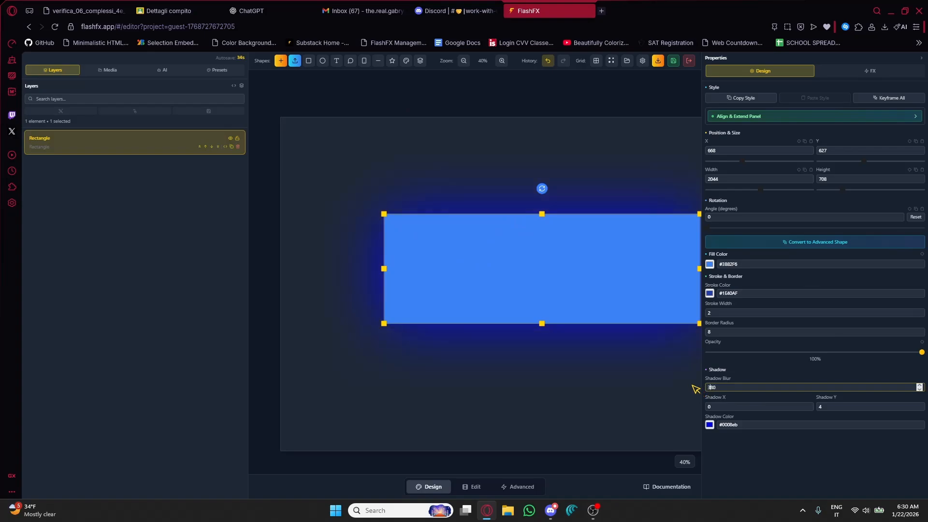
drag(516, 209, 405, 273)
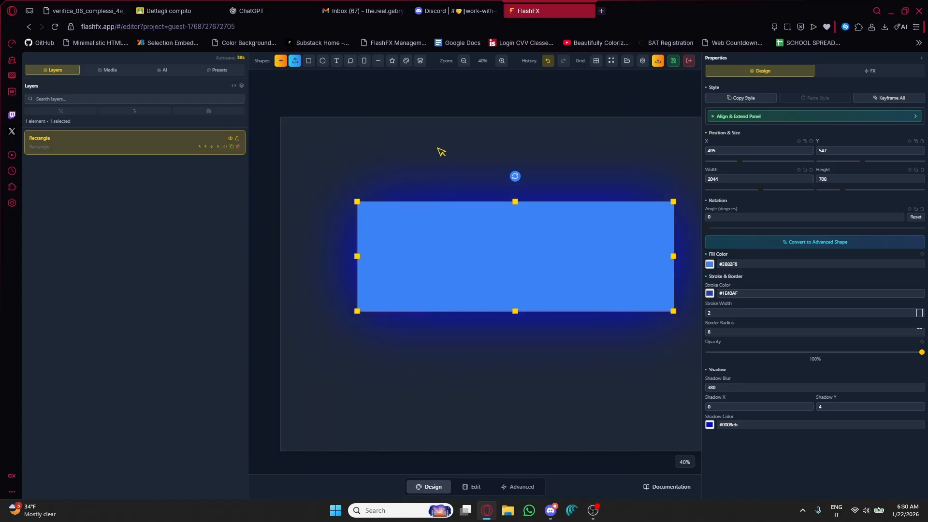
- Duplicate the rectangle near the canvas's upper-left corner and place the copy beneath it at about X 113, Y 948
drag(435, 227, 436, 269)
key(ctrl+d)
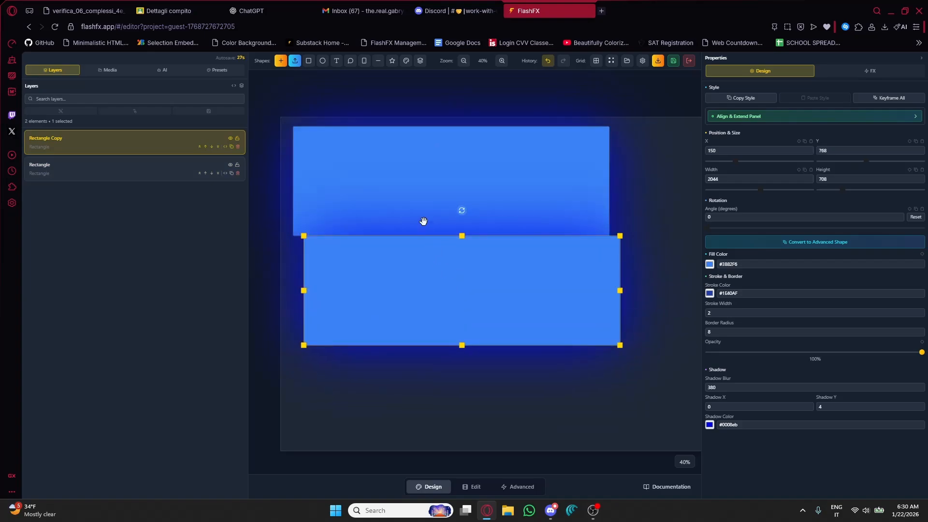
drag(403, 301, 393, 327)
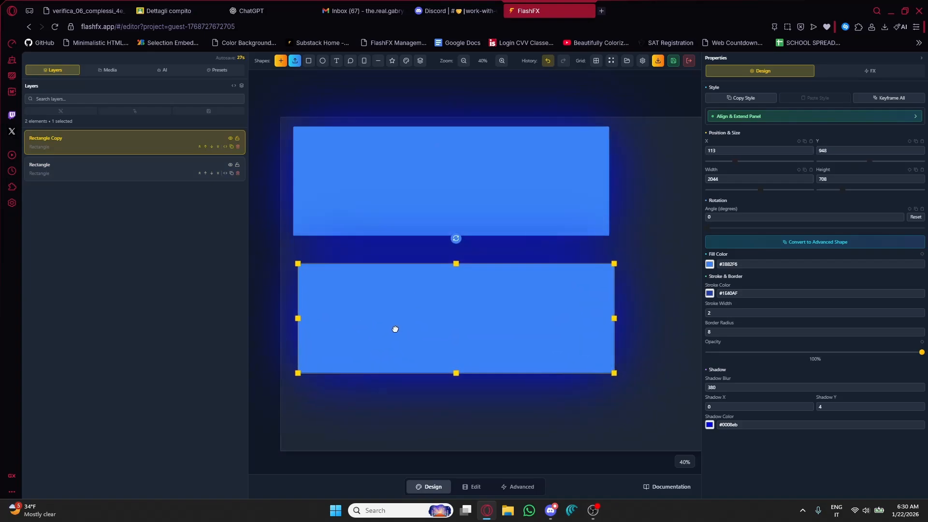
- Shift the rectangle copy to about X 103, Y 903 and delete it
click(477, 197)
click(493, 321)
drag(492, 321, 476, 306)
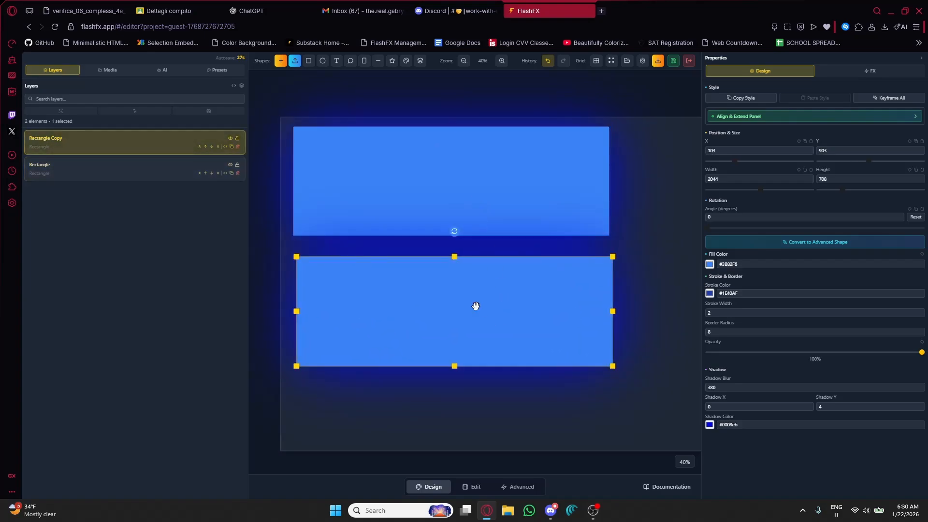
key(Delete)
- Move the remaining rectangle to about X 213, Y 240 and set its width to 2000
click(493, 197)
drag(493, 196, 537, 246)
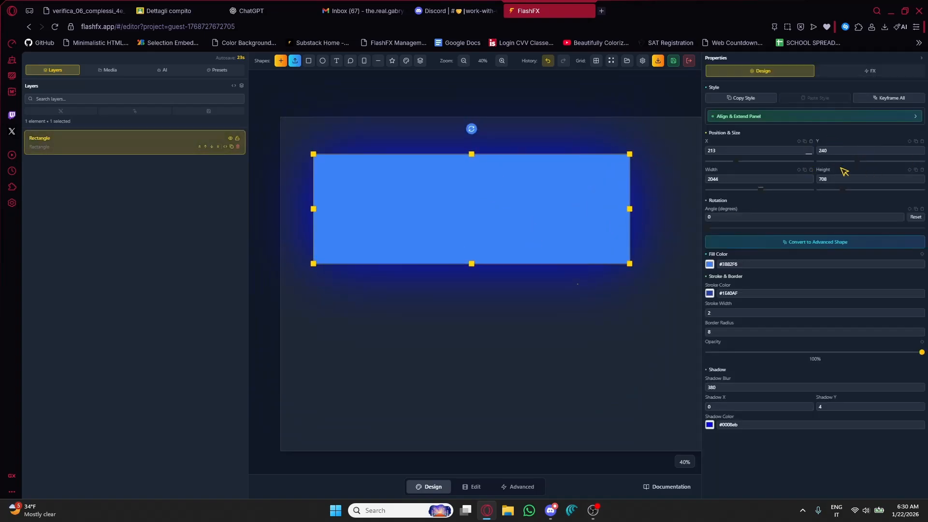
drag(735, 179, 705, 183)
text(20)
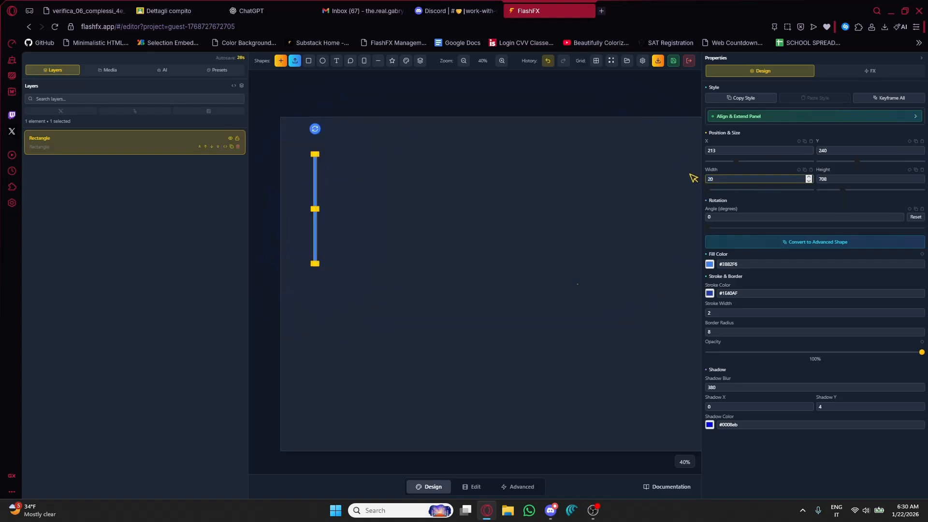
text(00)
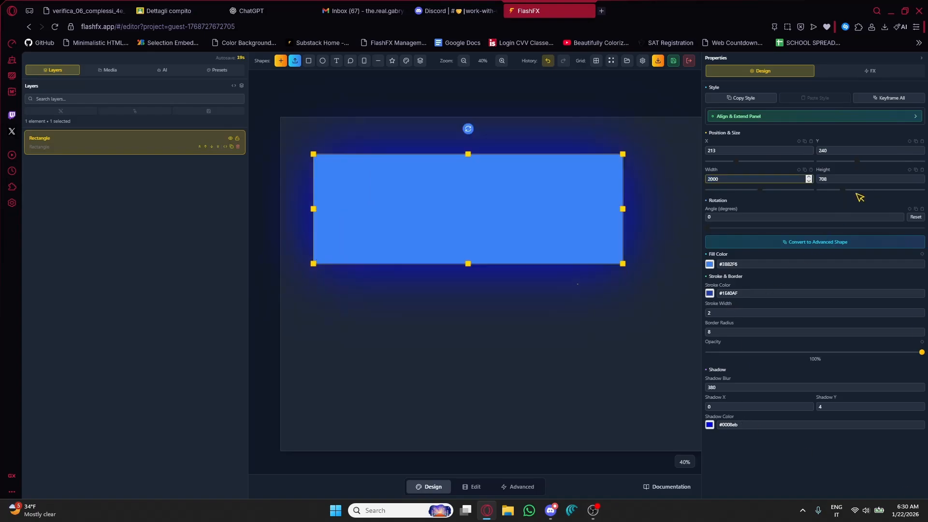
- Copy the rectangle's width of 2000 into its height and move it to about X 20, Y 58
click(804, 169)
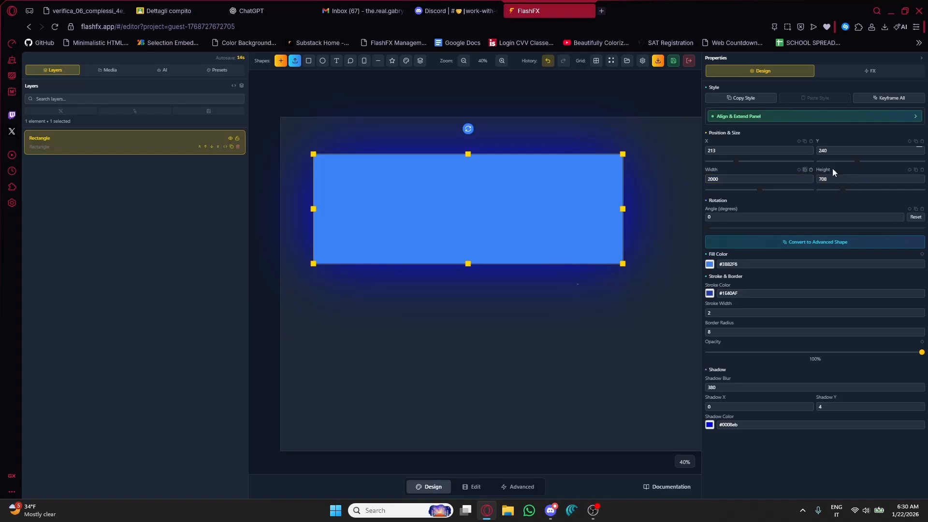
click(922, 170)
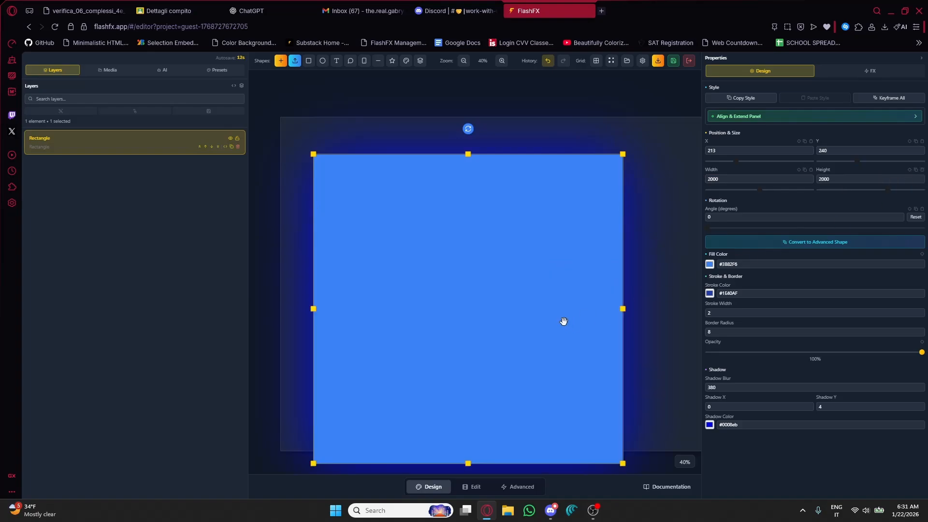
drag(564, 321, 534, 293)
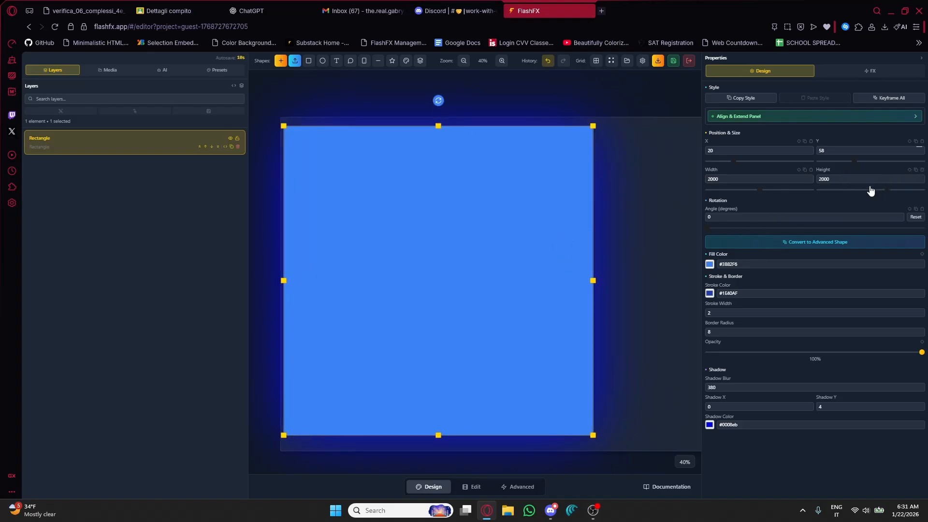
- Set the rectangle's height to 1000 and copy that value into its width, with the shape at about X 295, Y 258
click(822, 182)
key(BackSpace)
text(1)
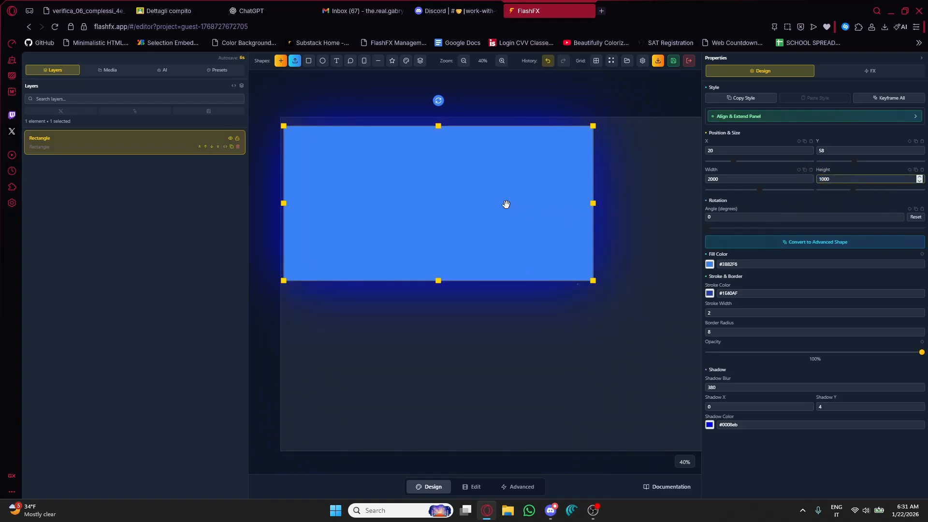
drag(506, 204, 548, 235)
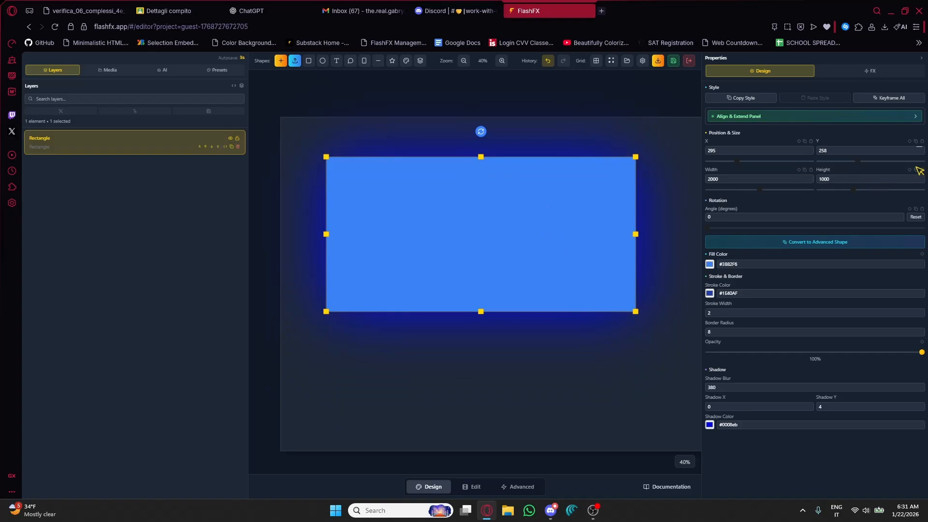
click(811, 171)
- Move the square to about X 1310, Y 418, shift it back toward the canvas's upper left, and delete it
drag(437, 221, 594, 246)
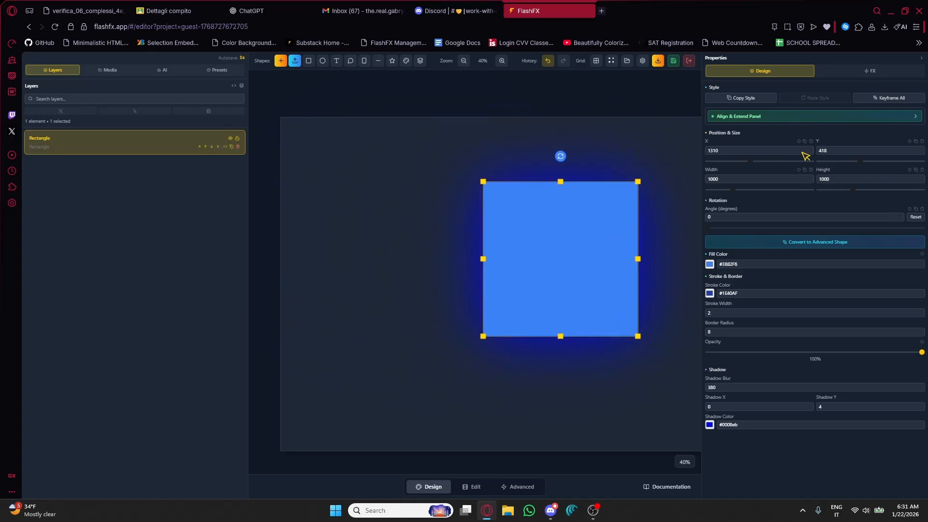
drag(551, 277, 363, 213)
key(Delete)
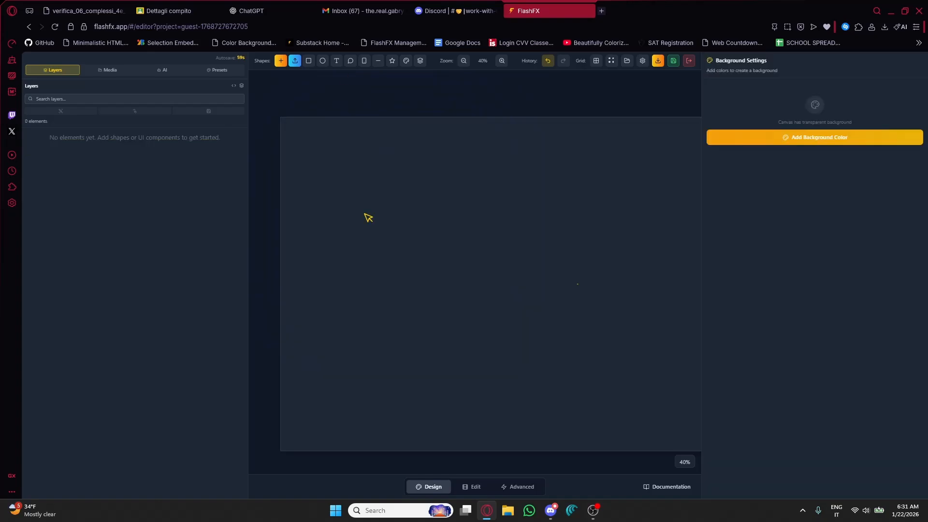
- Add a circle near the canvas's center and give it a red (#ff0000) shadow with a blur of 380
click(322, 61)
drag(470, 271, 489, 257)
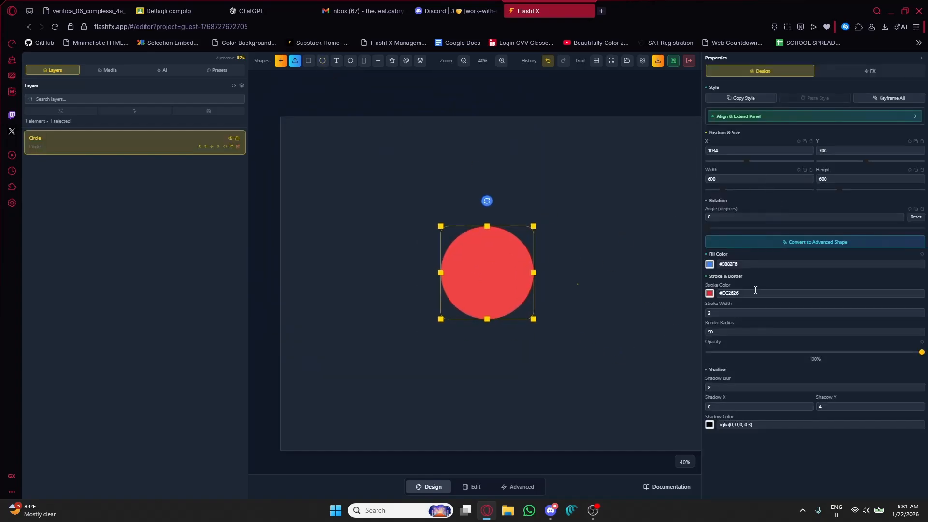
click(735, 391)
text(0)
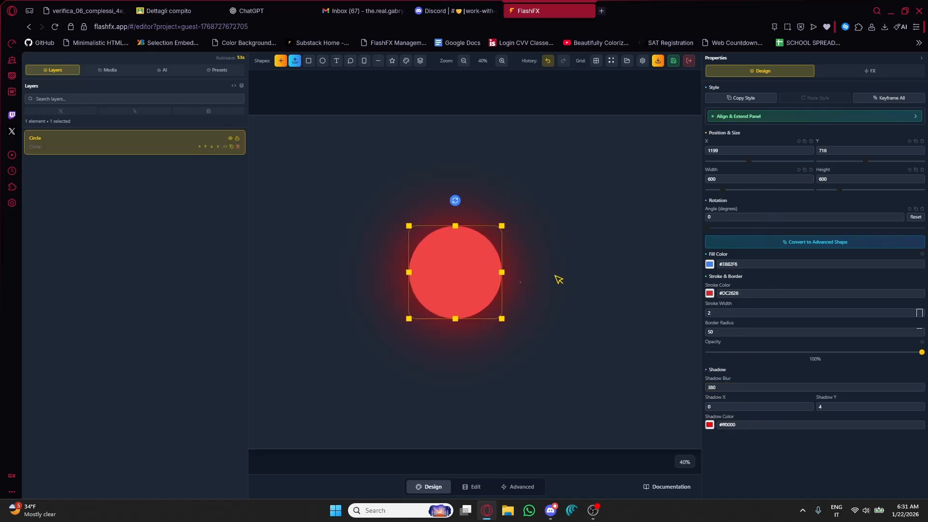
- Move the circle to about X 1507, Y 854 and stretch its width to about 1628
drag(469, 277, 518, 301)
click(723, 179)
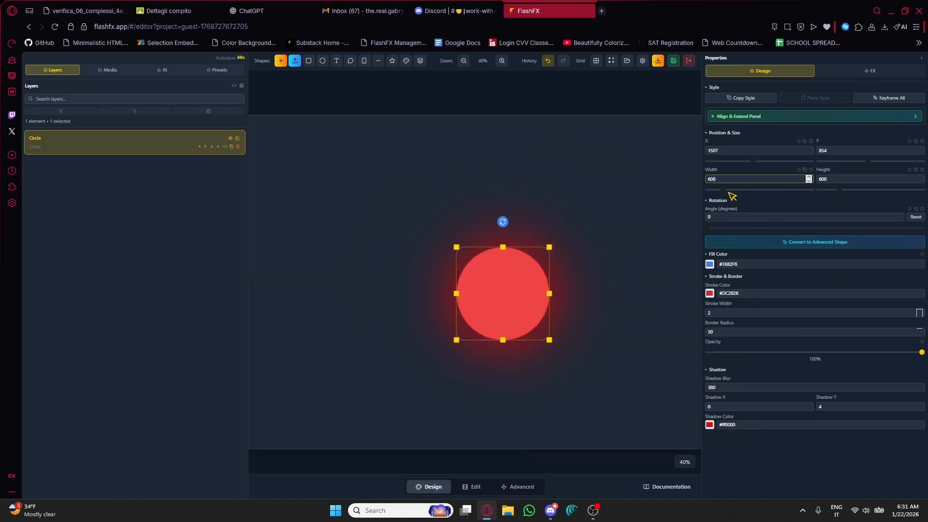
drag(727, 190, 749, 193)
- Move the ellipse to about X 669, Y 266 and set its width to 1600
drag(562, 272, 433, 180)
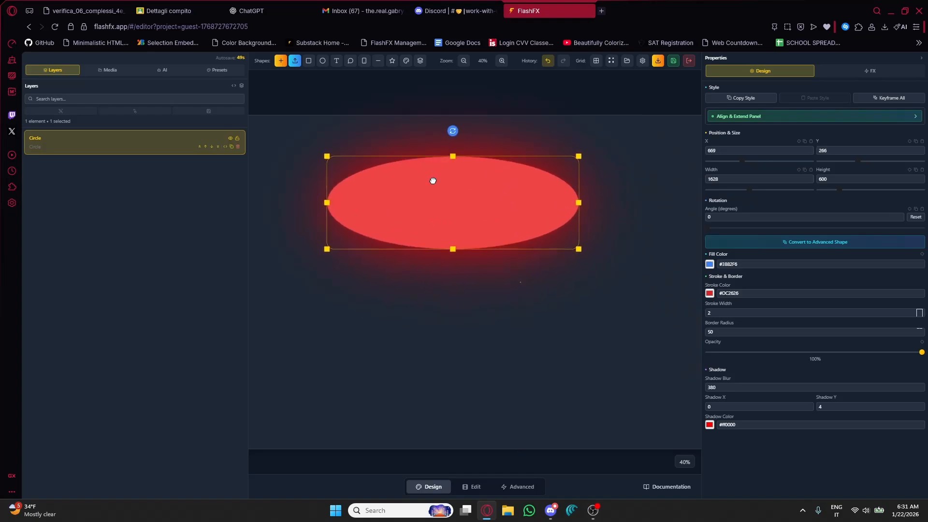
double_click(727, 179)
text(1600)
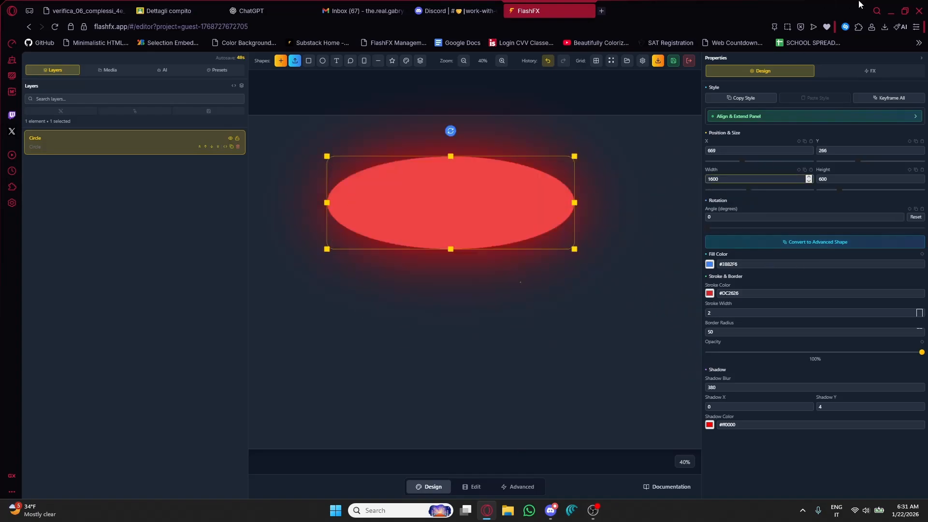
- Match the ellipse's height to its width at 1600 and move the resulting circle to about X 562, Y 321
drag(419, 176, 468, 172)
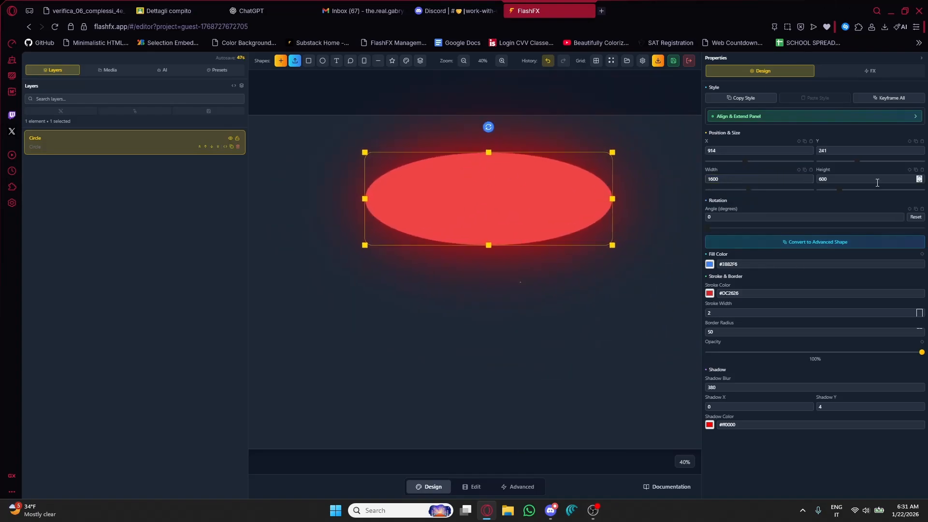
click(922, 171)
drag(443, 198, 361, 276)
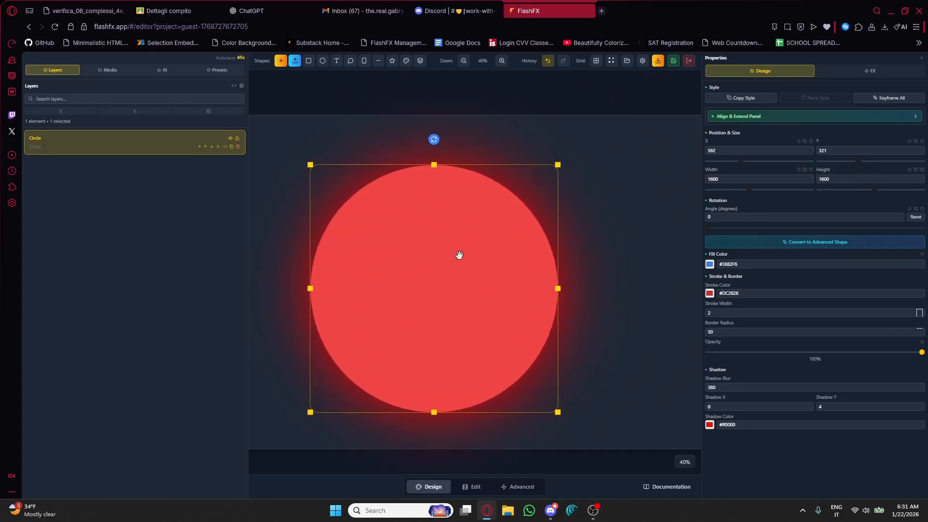
- Delete the large circle from the canvas
scroll(460, 255, down, 3)
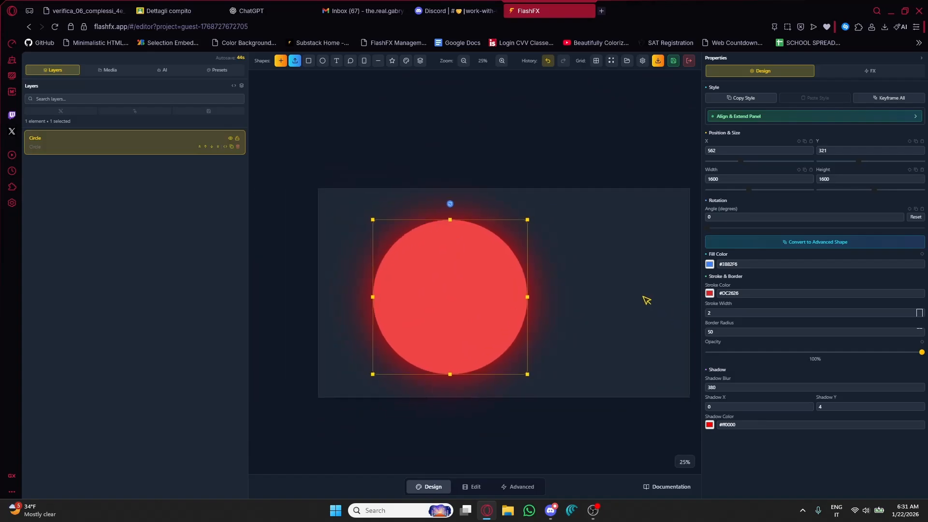
click(431, 335)
key(Delete)
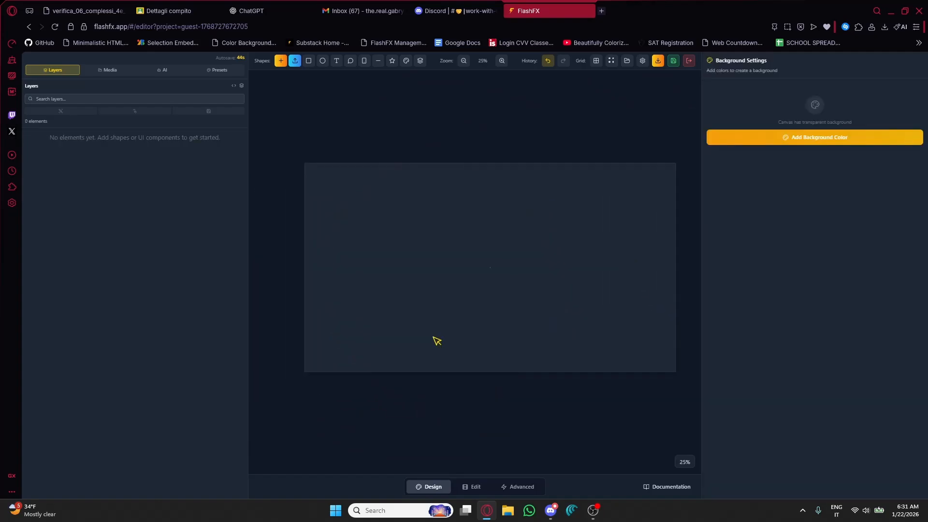
drag(485, 305, 461, 305)
scroll(461, 305, up, 1)
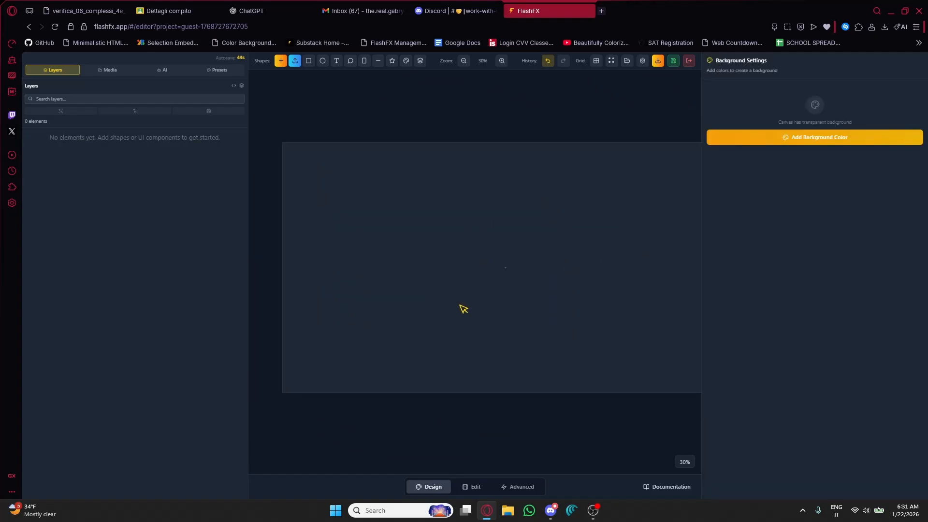
scroll(463, 308, down, 1)
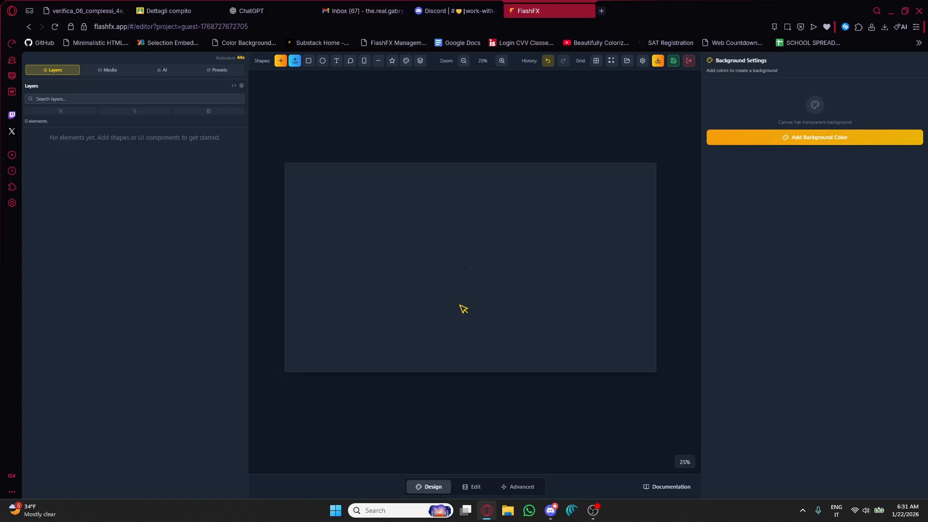
scroll(463, 308, up, 4)
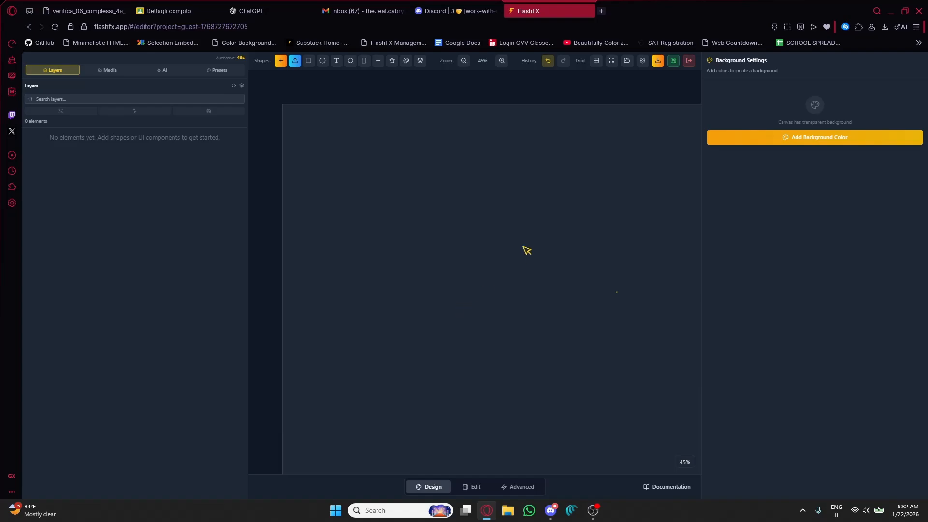
- Exit the current project and create a new project named wewf
click(689, 60)
click(513, 296)
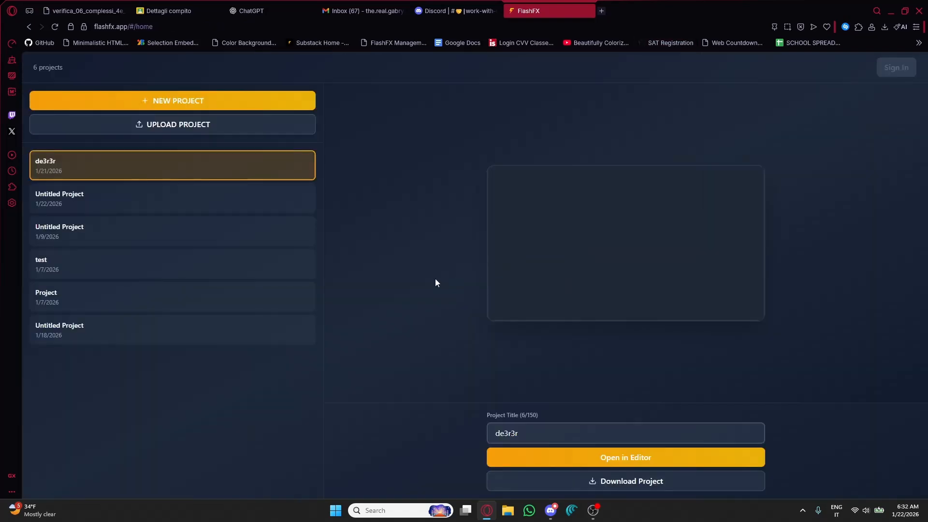
click(126, 97)
key(Return)
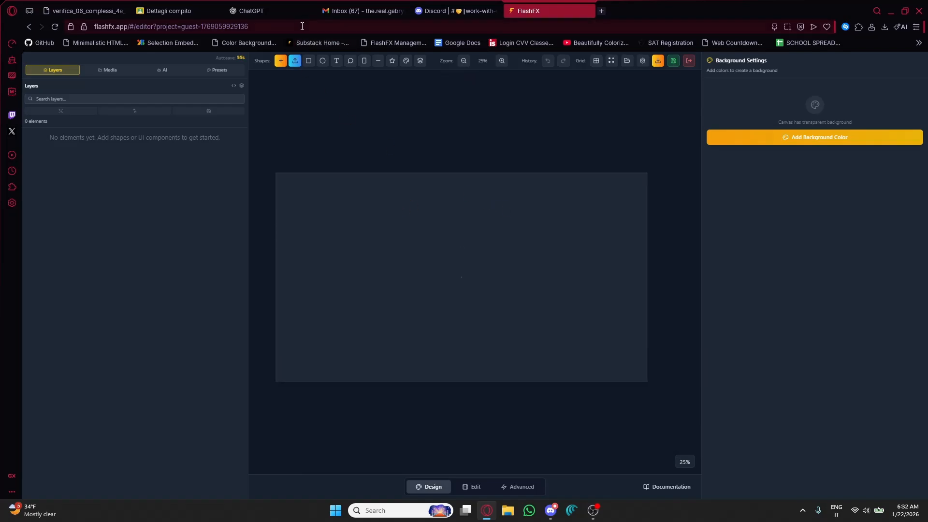
- Add a rectangle at about X 1571, Y 830 and a second one flush against its left side at about X 771, Y 830
click(310, 63)
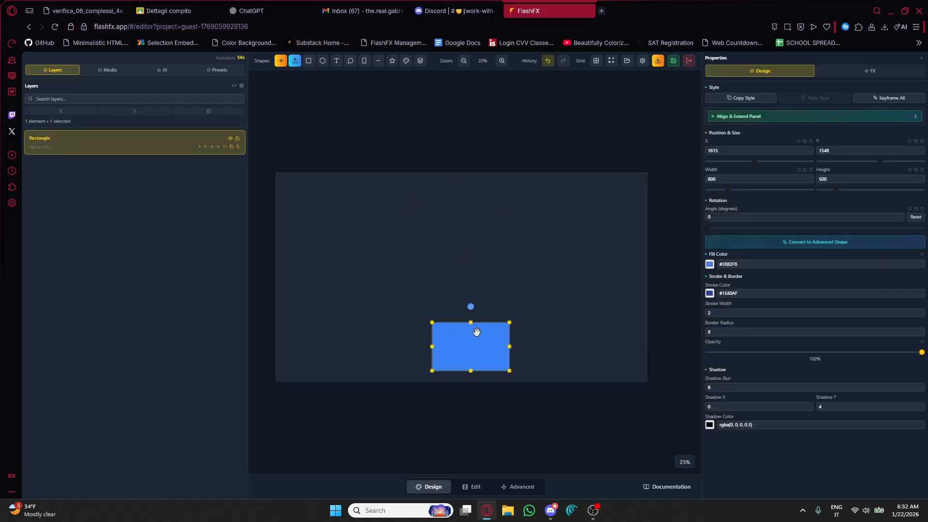
drag(469, 337, 465, 266)
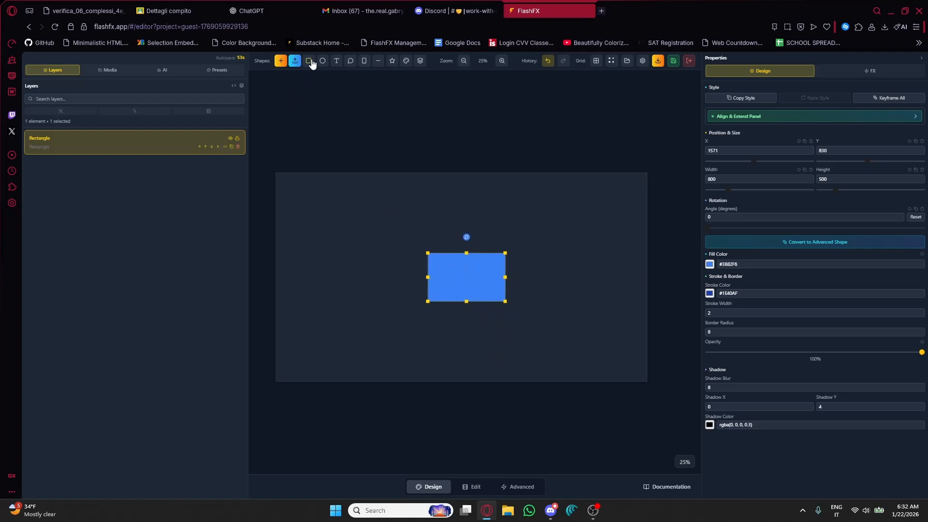
click(309, 62)
drag(471, 329, 373, 248)
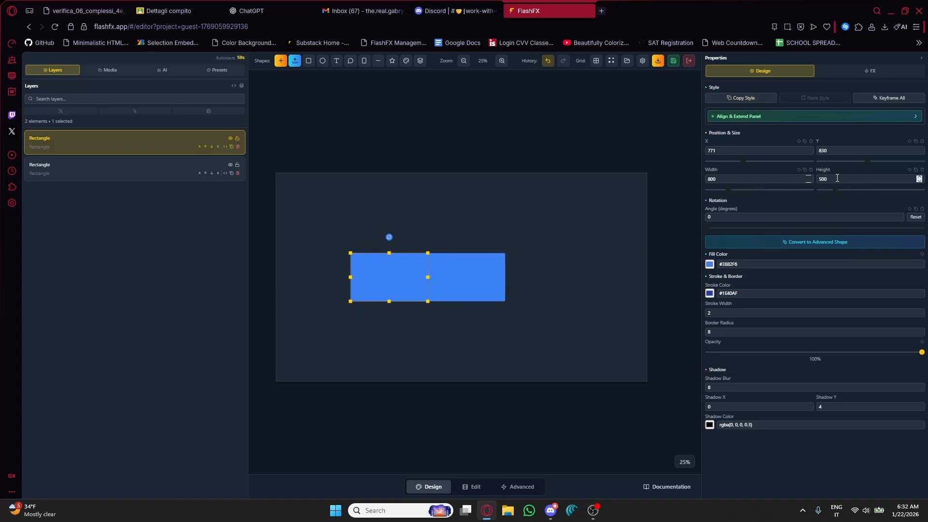
- Select both rectangles and delete them
drag(477, 333, 511, 352)
key(ctrl+a)
key(Delete)
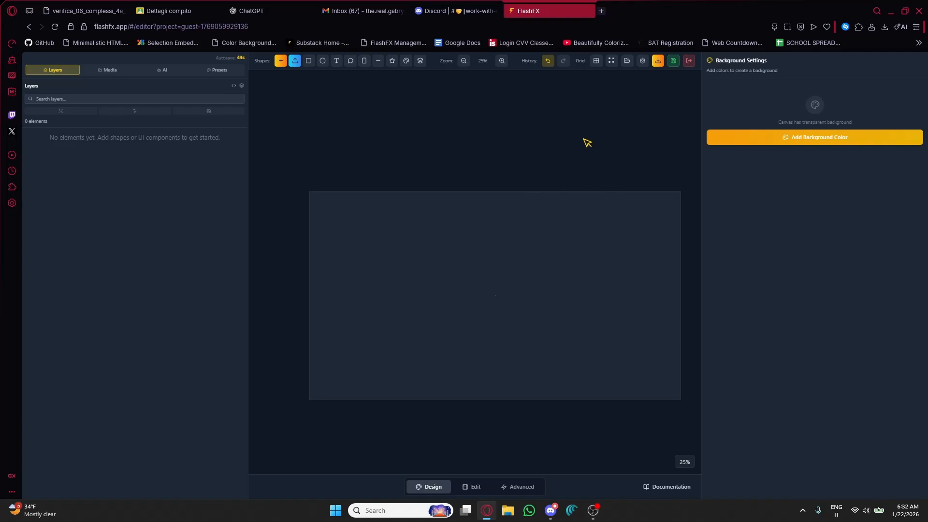
- Open the editor settings and examine the Default Shapes options, including the rectangle's default properties
scroll(553, 251, down, 2)
scroll(555, 250, up, 1)
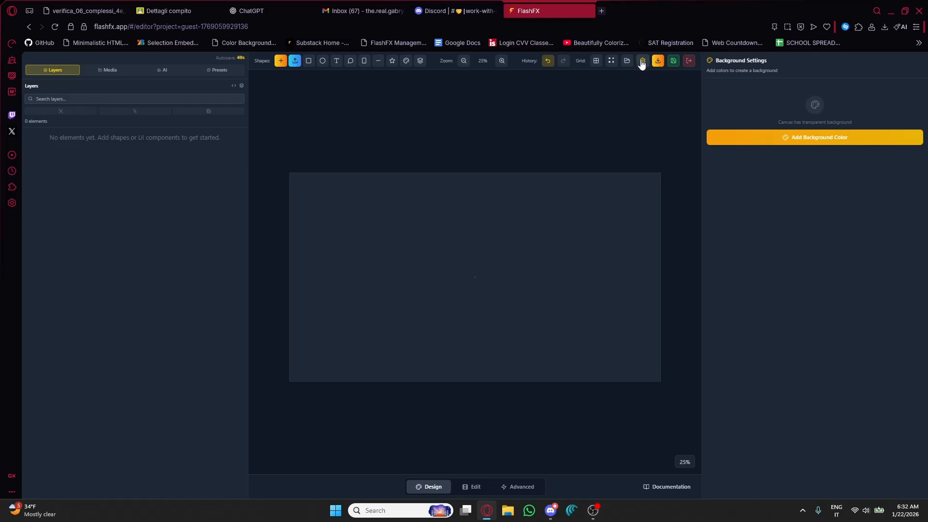
click(642, 63)
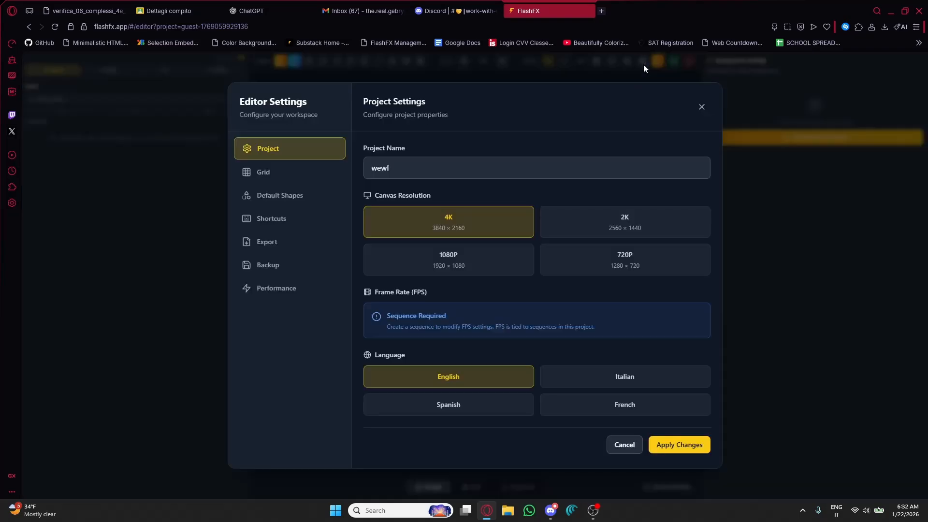
click(299, 195)
click(561, 191)
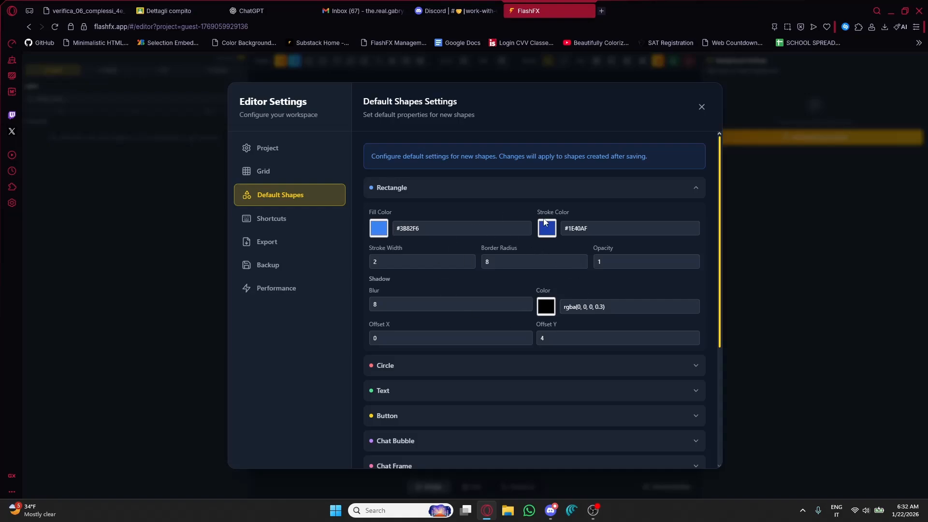
scroll(466, 266, down, 4)
scroll(439, 276, up, 4)
- Set the default rectangle fill color to dark gray #1a1a1a and save the default shape settings
click(390, 231)
click(389, 257)
click(382, 226)
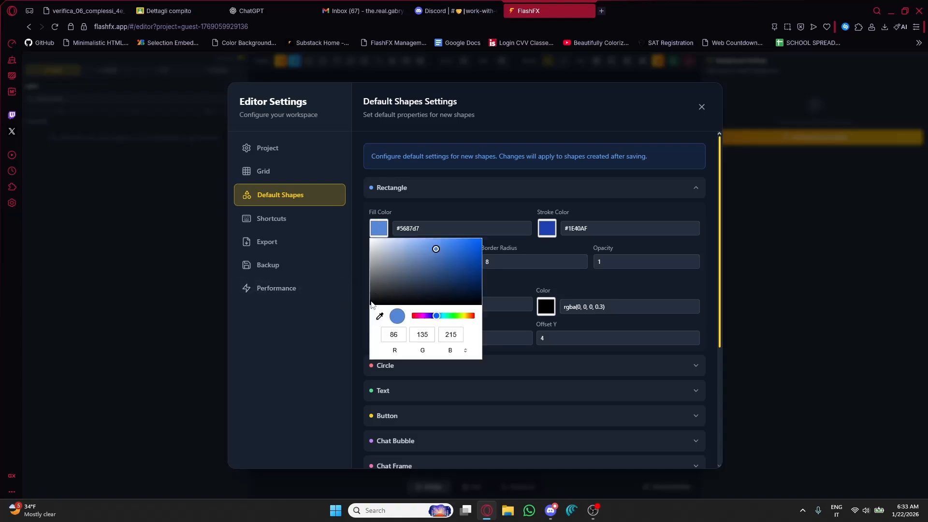
click(371, 298)
scroll(589, 319, down, 4)
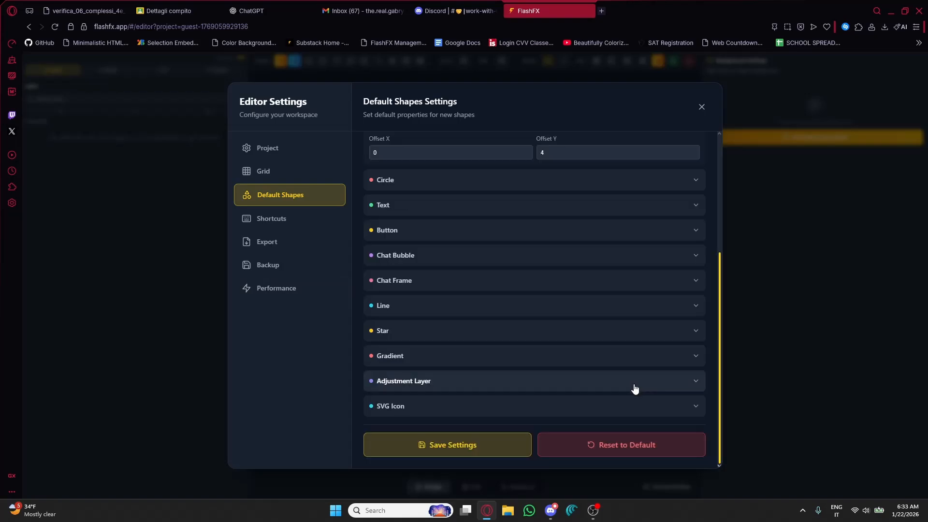
click(460, 450)
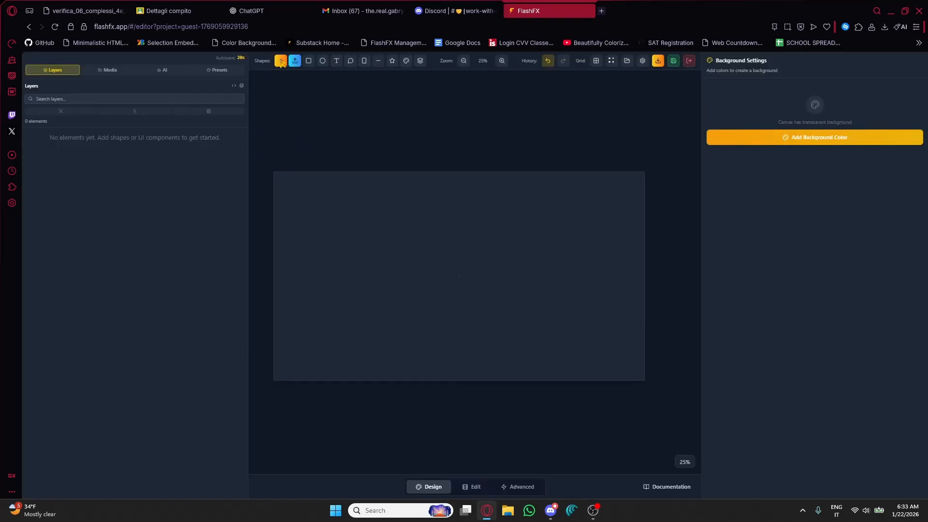
- Reopen the default shape settings, check the rectangle entry, and reset all shape settings to their defaults
click(642, 61)
click(451, 192)
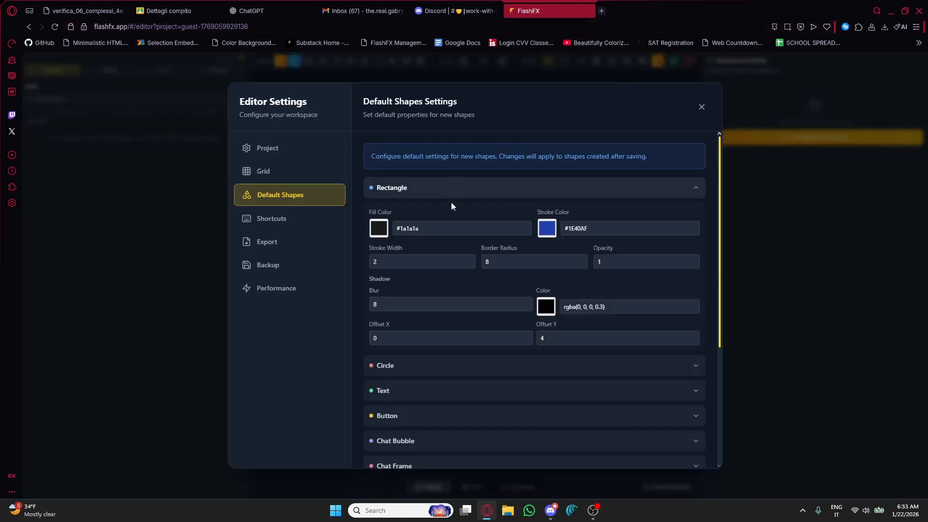
scroll(568, 280, down, 4)
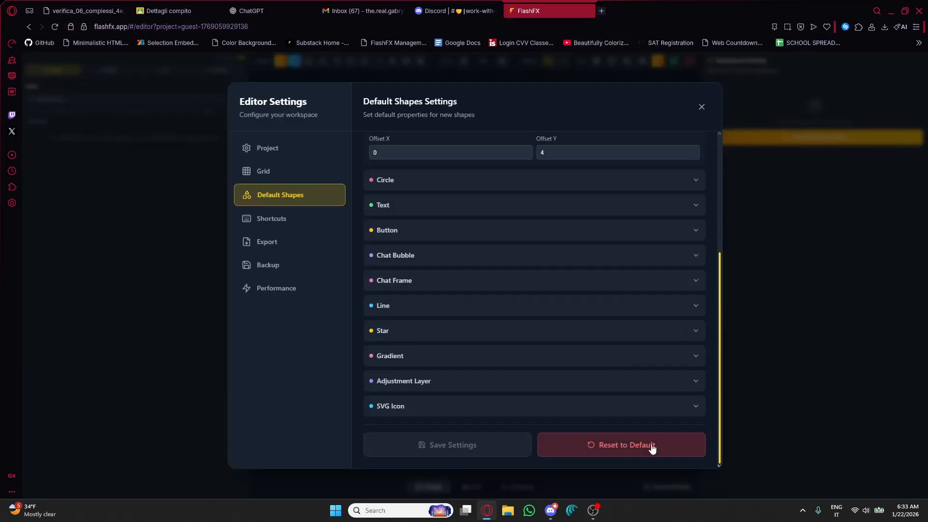
click(642, 444)
click(512, 82)
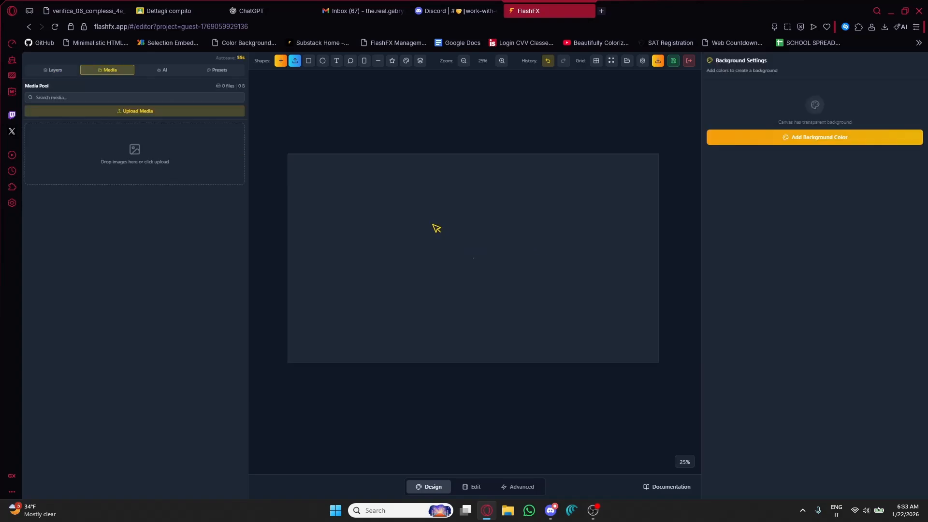
click(143, 111)
double_click(205, 119)
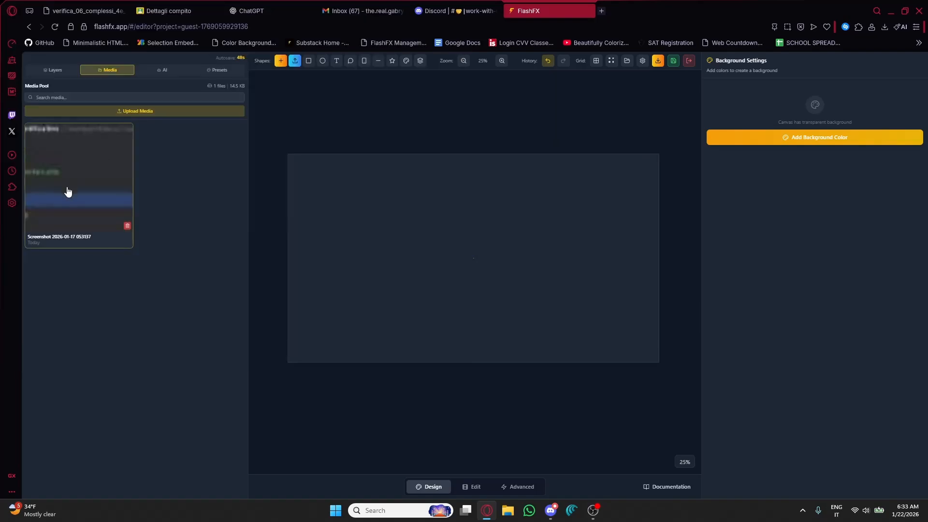
click(100, 195)
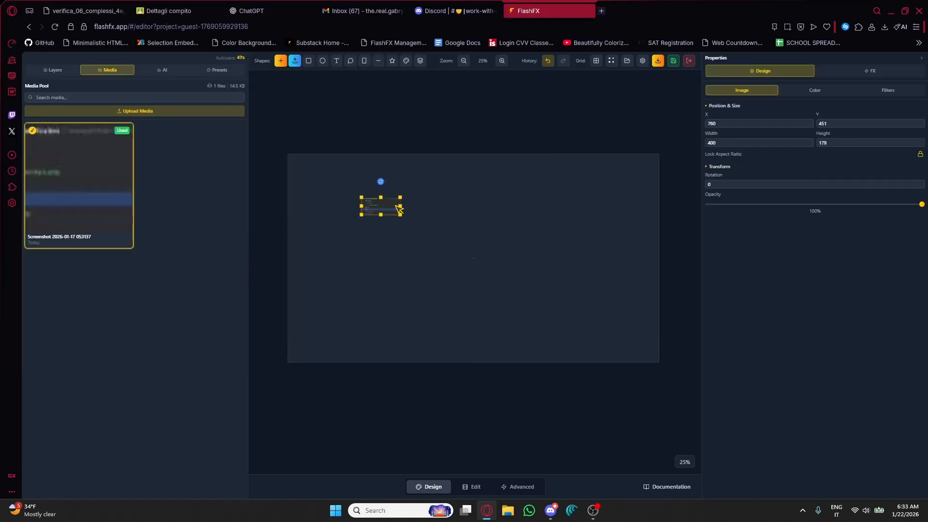
drag(399, 208, 659, 362)
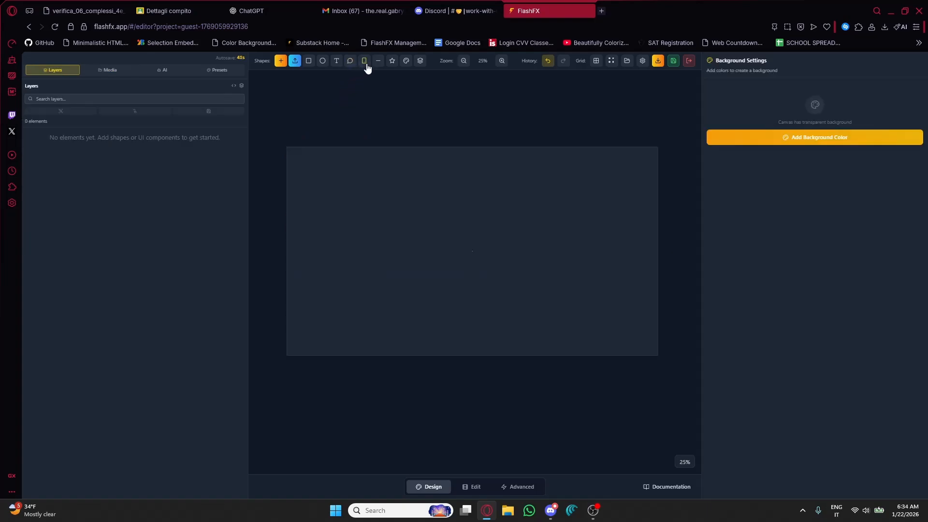
- Add a chat frame, center it on the canvas at X 1600, Y 512, and leave it selected
scroll(535, 245, up, 1)
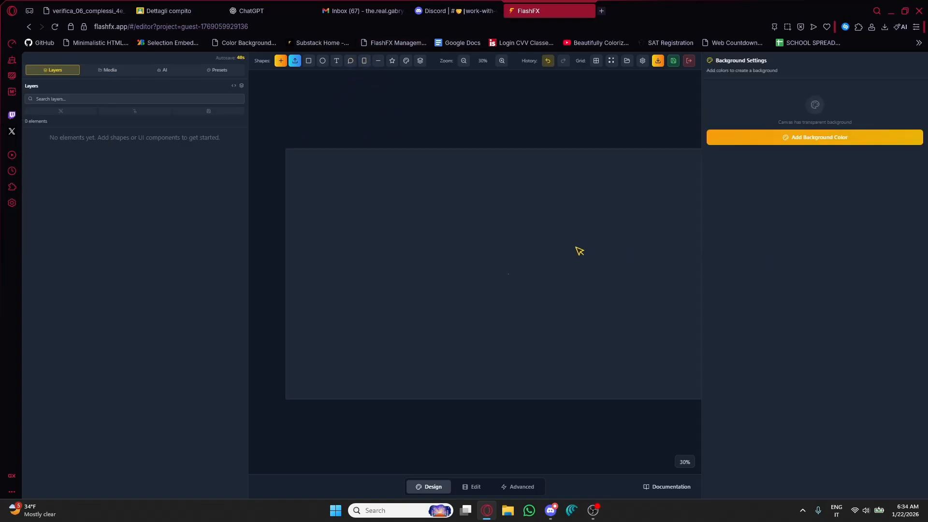
click(364, 61)
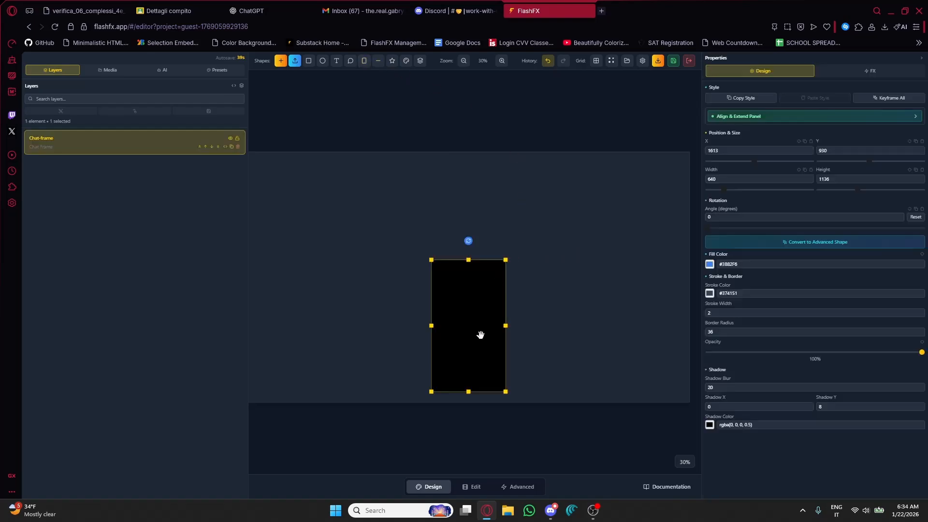
drag(480, 335, 478, 270)
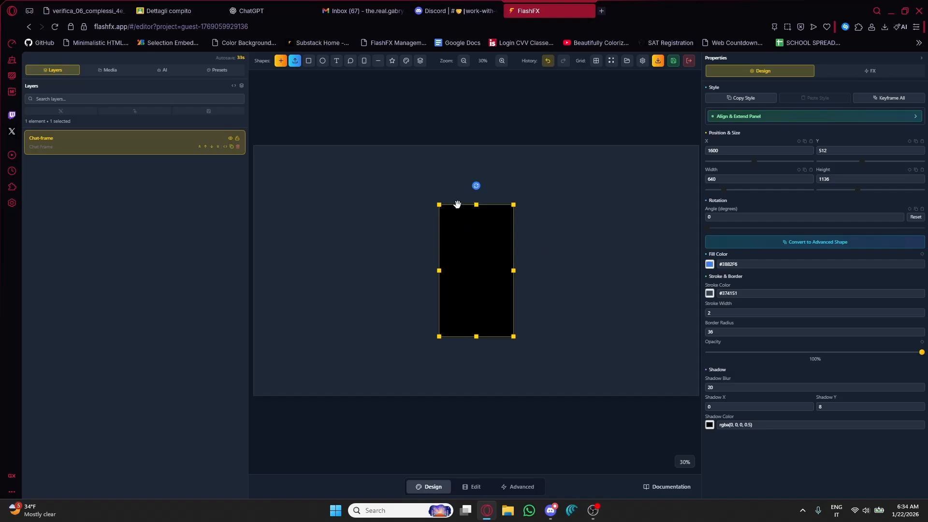
click(519, 198)
click(503, 266)
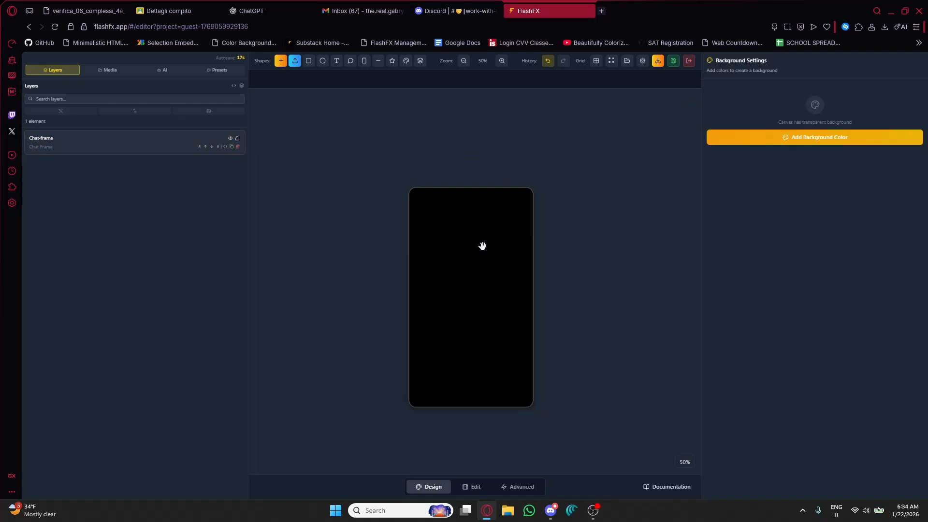
click(483, 245)
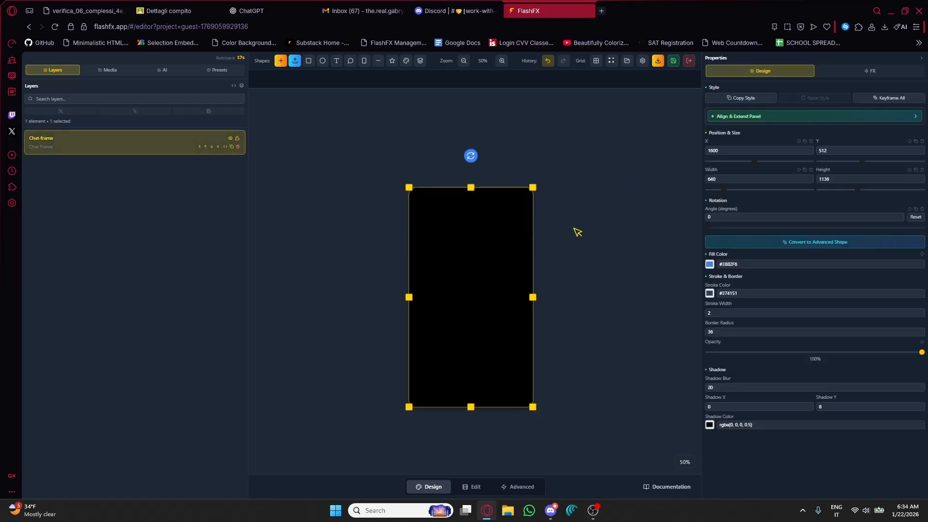
- Convert the chat frame to an advanced shape and set its solid fill layer to white #ffffff
click(750, 242)
click(719, 296)
drag(735, 314, 656, 259)
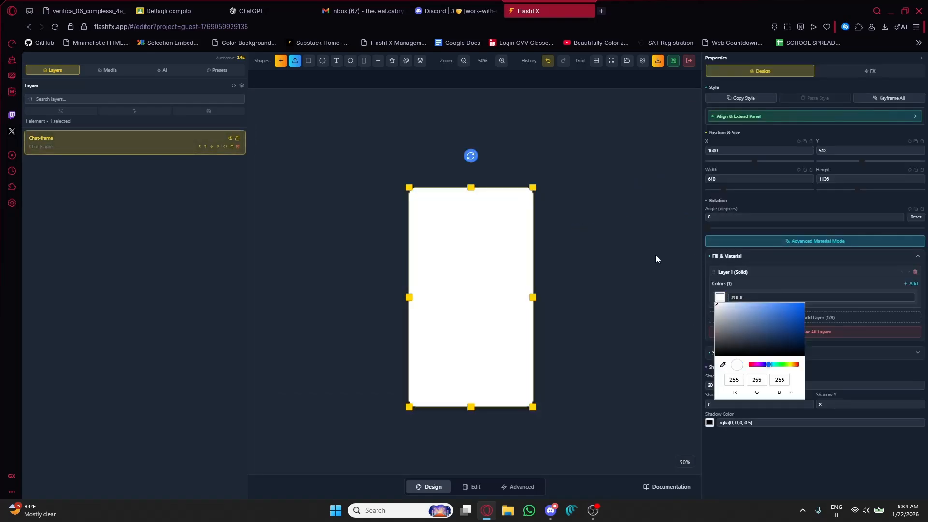
click(839, 489)
- Add a solid black #000000 stroke layer to the chat frame and set its stroke width to 20
click(763, 358)
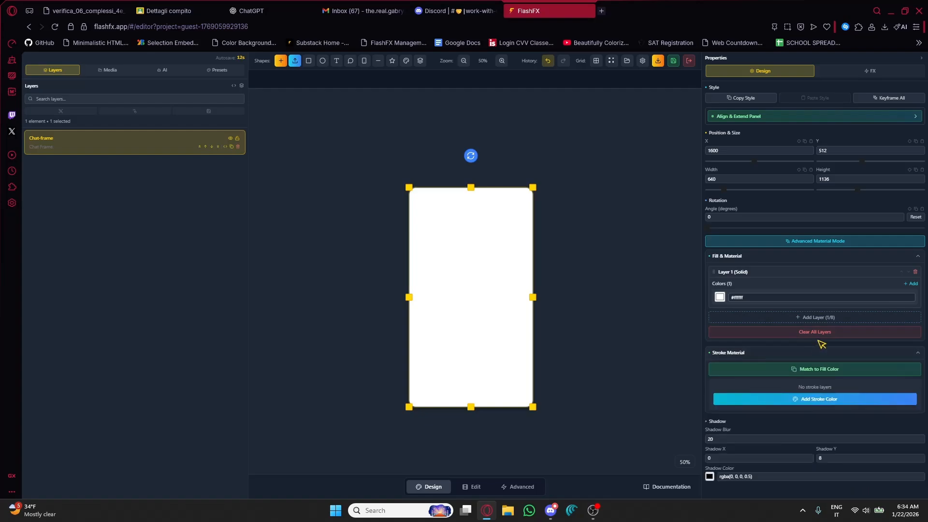
click(809, 400)
click(719, 380)
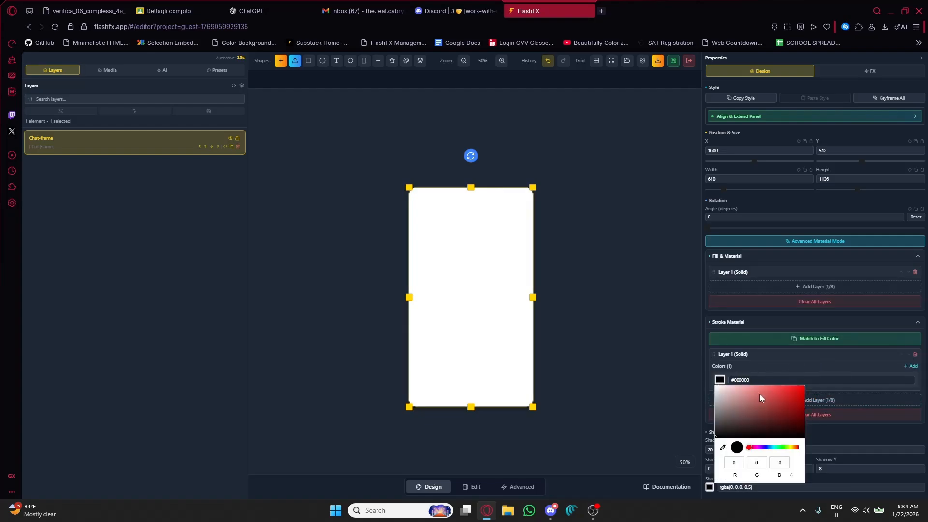
click(858, 443)
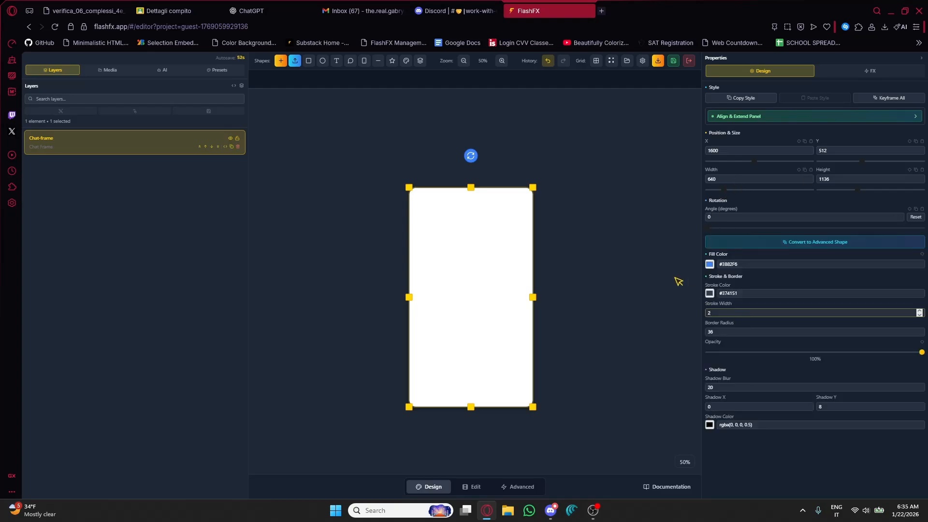
text(0)
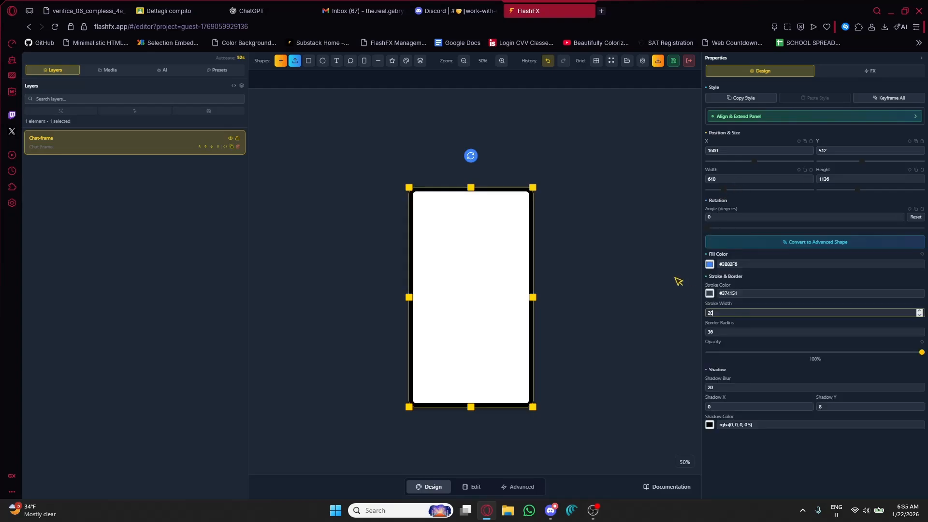
mouse_move(486, 280)
mouse_down()
mouse_move(485, 256)
mouse_move(482, 281)
mouse_up()
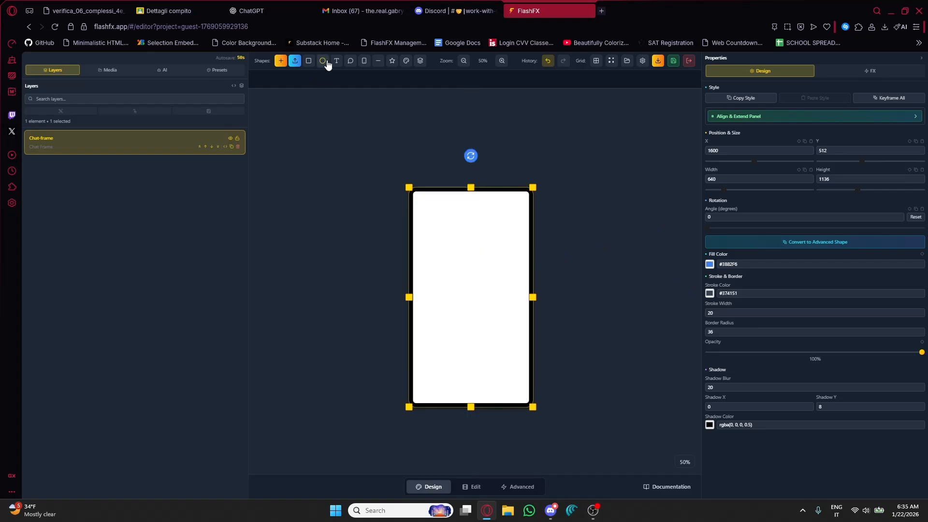
- Add a circle over the chat frame and set its width and height to 30
click(323, 61)
drag(501, 339, 483, 271)
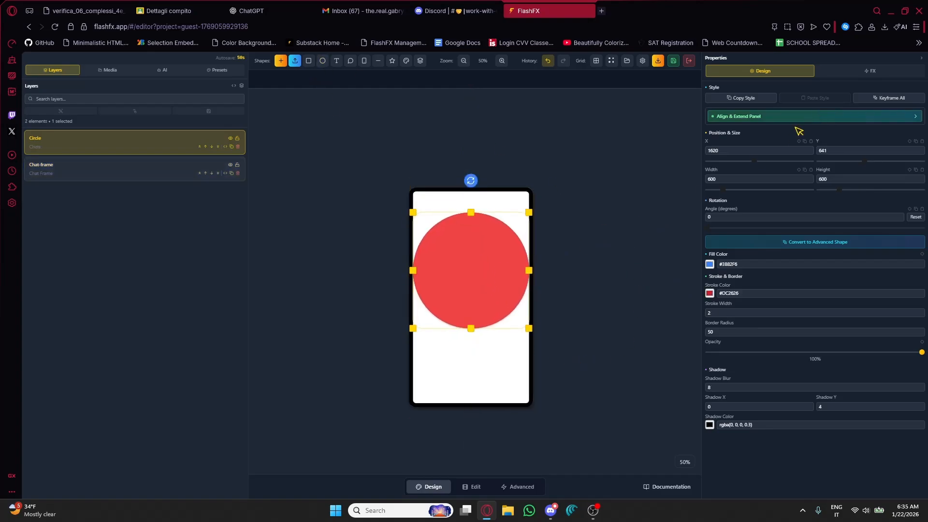
click(749, 179)
key(BackSpace)
key(BackSpace)
key(BackSpace)
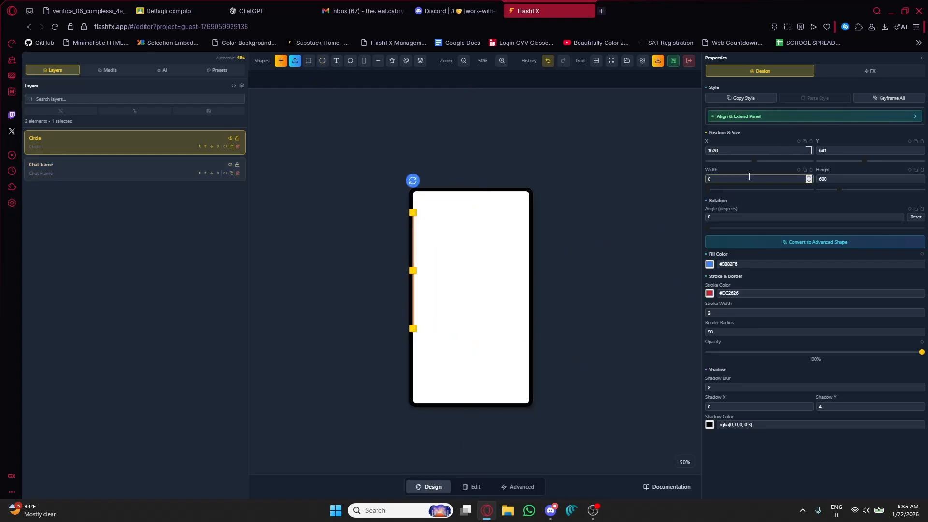
text(30)
click(805, 170)
click(922, 170)
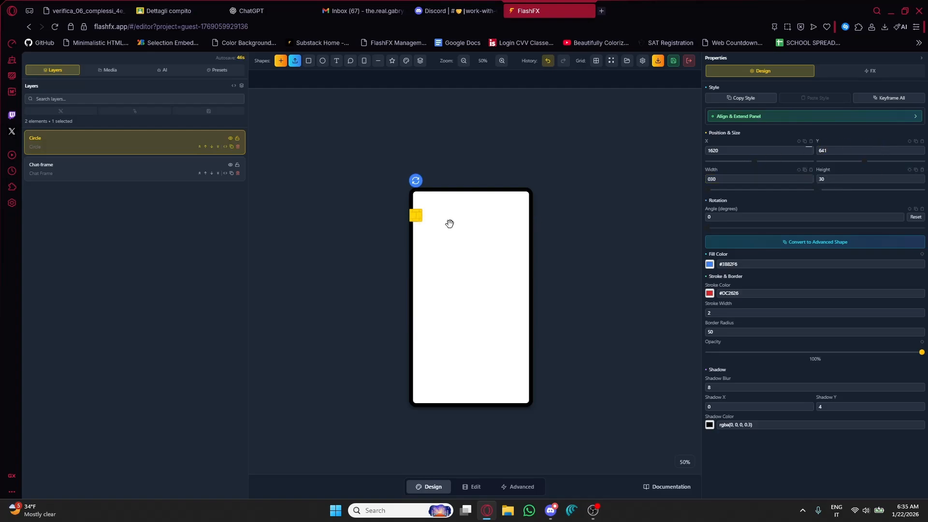
- Position the small circle near the chat frame's top center at X 1900 and about Y 582
scroll(465, 266, up, 3)
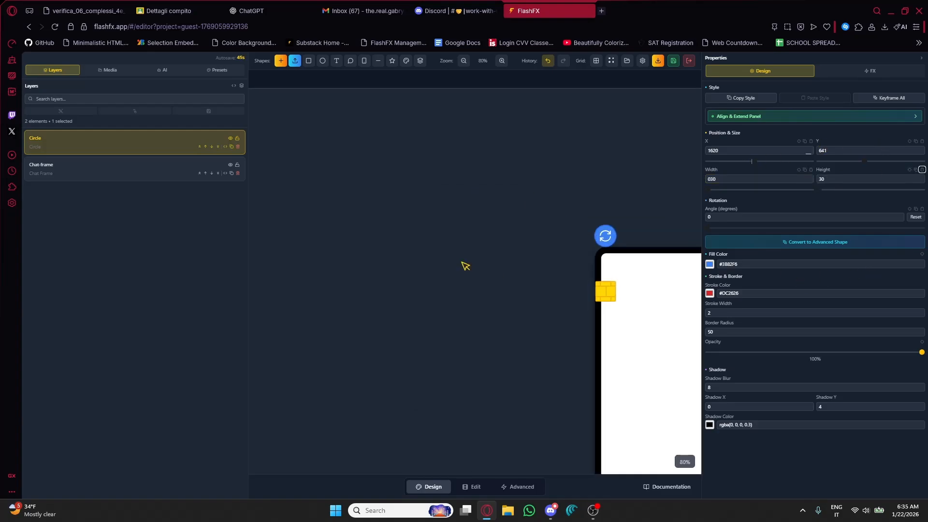
drag(610, 293, 549, 254)
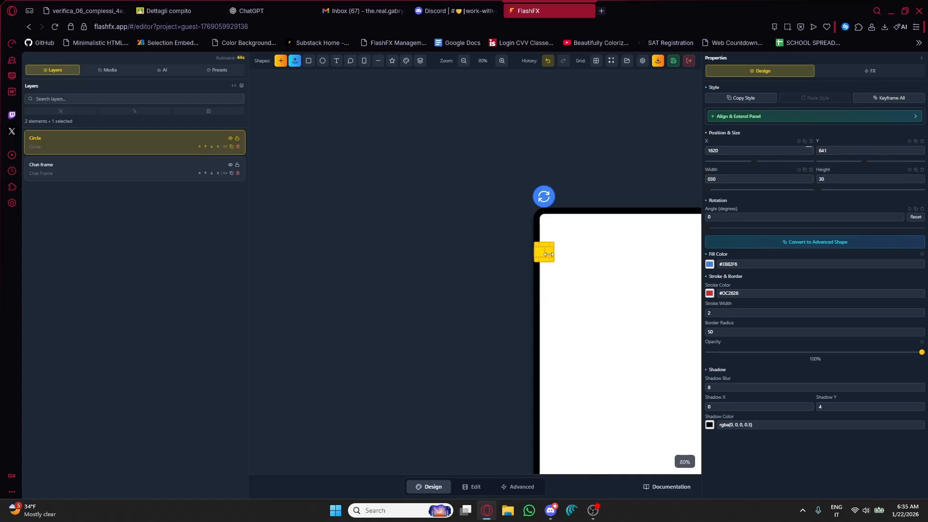
mouse_move(752, 162)
mouse_down()
mouse_move(768, 161)
mouse_move(759, 167)
mouse_up()
click(755, 151)
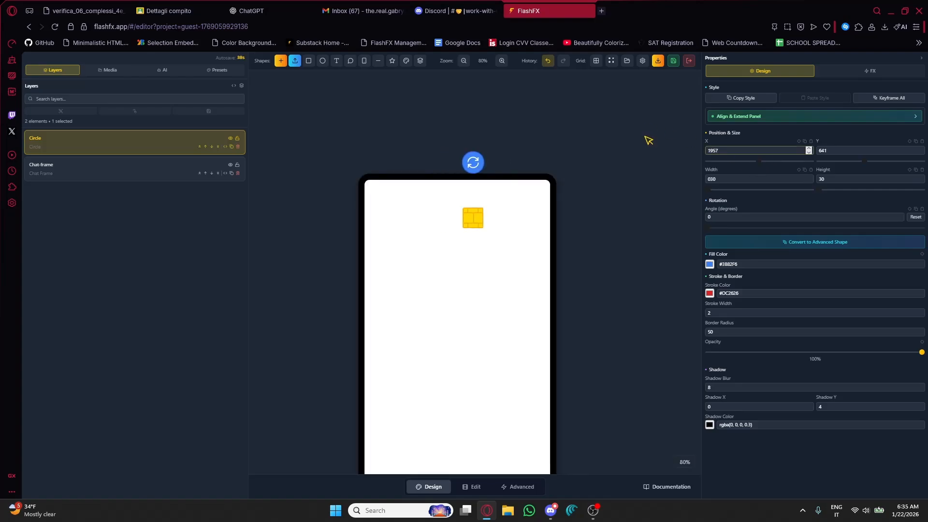
key(BackSpace)
text(0)
key(BackSpace)
key(BackSpace)
text(00)
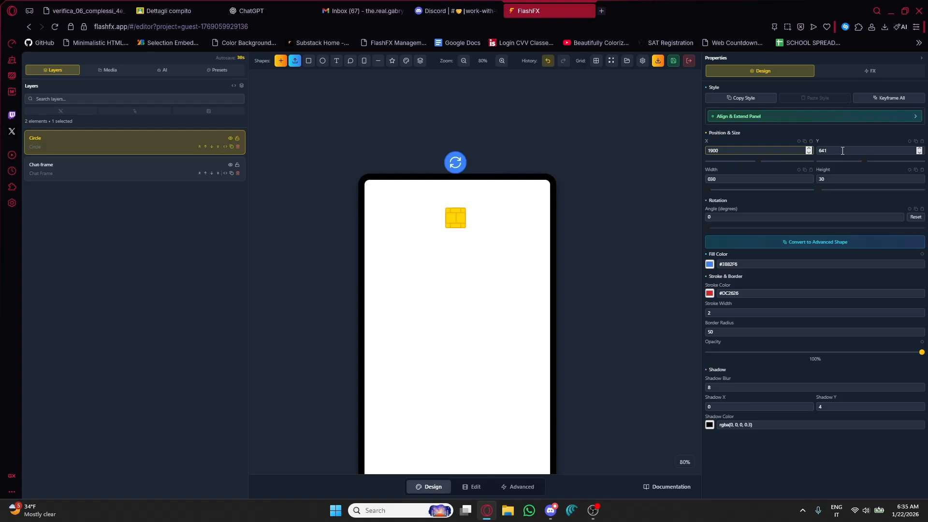
drag(860, 166, 865, 166)
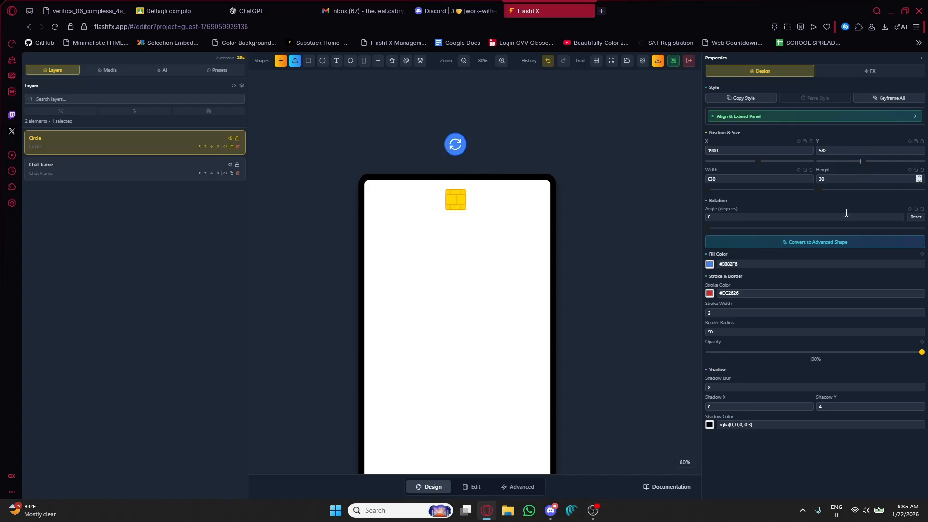
- Convert the circle to an advanced shape, change its solid fill to black, and deselect it
click(815, 242)
click(735, 300)
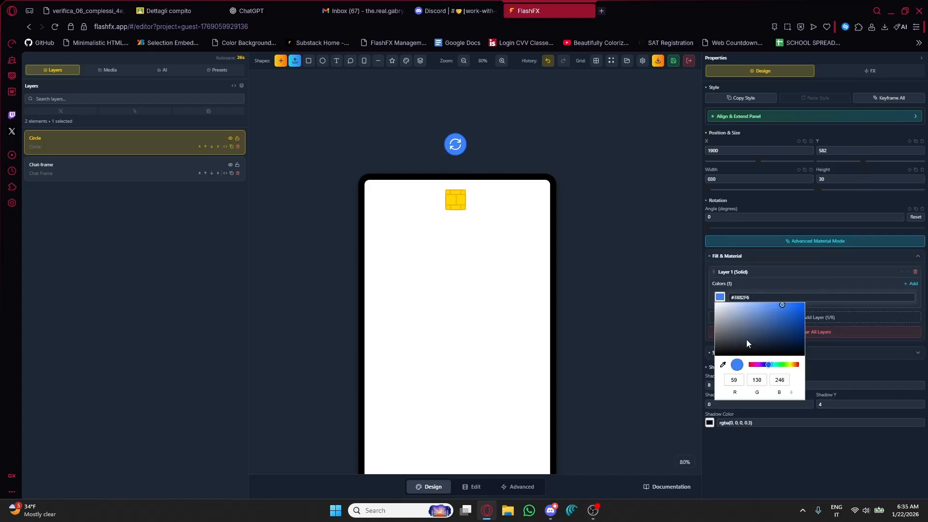
drag(746, 343, 657, 377)
click(608, 311)
click(605, 265)
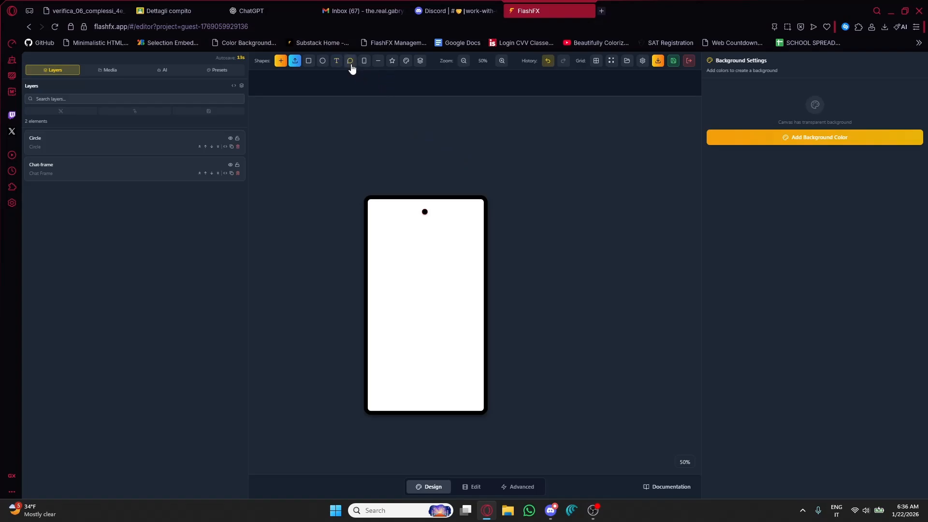
- Add a chat bubble inside the phone frame at about X 1784, Y 707, and open its advanced text settings
click(351, 62)
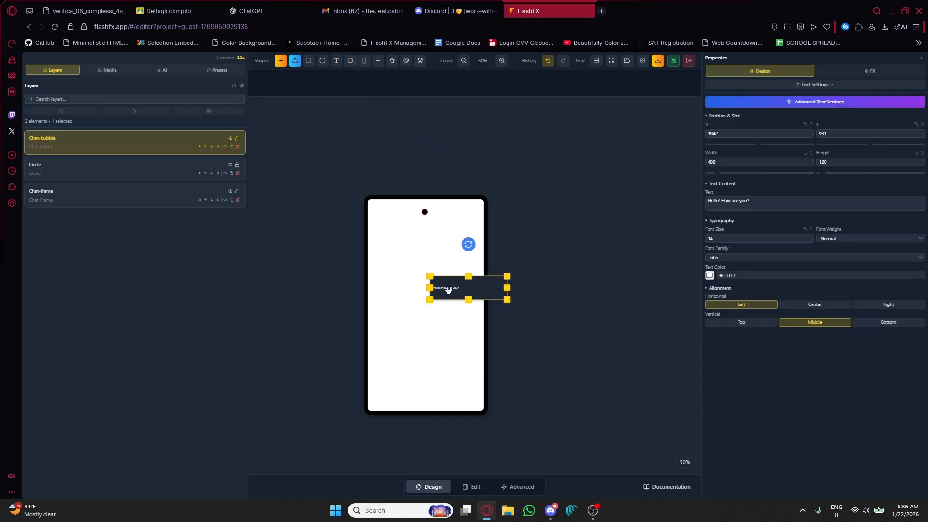
drag(445, 289, 425, 236)
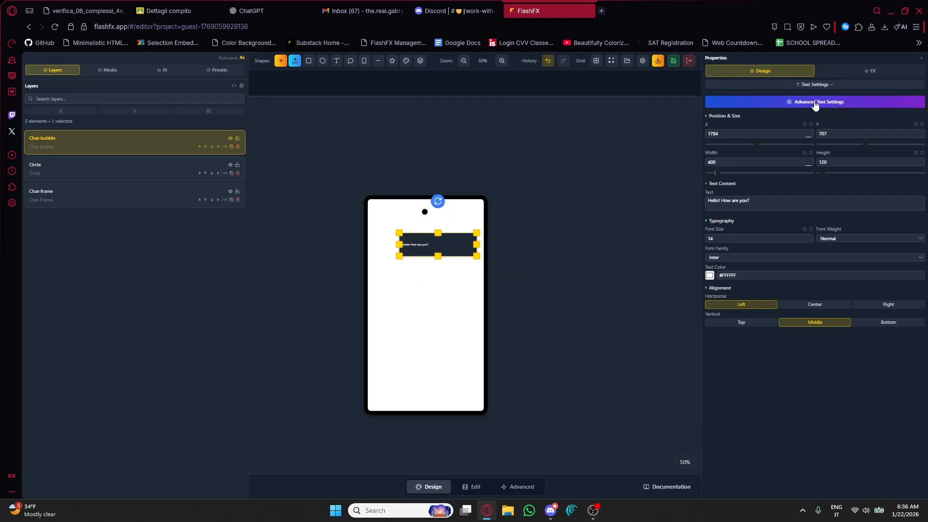
click(831, 106)
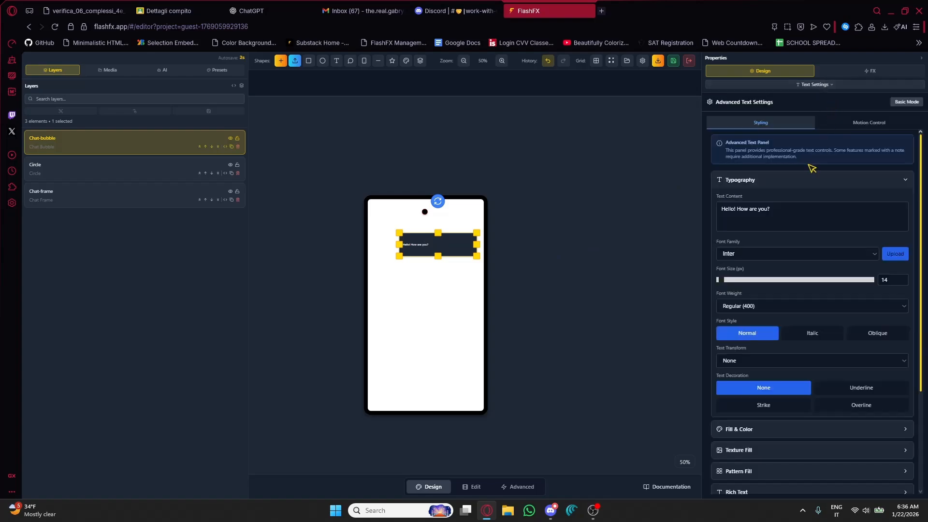
scroll(802, 311, down, 5)
scroll(802, 311, up, 5)
- Duplicate the chat bubble twice and arrange the copies below the original inside the phone frame
drag(423, 248, 410, 312)
key(ctrl+d)
key(ctrl+d)
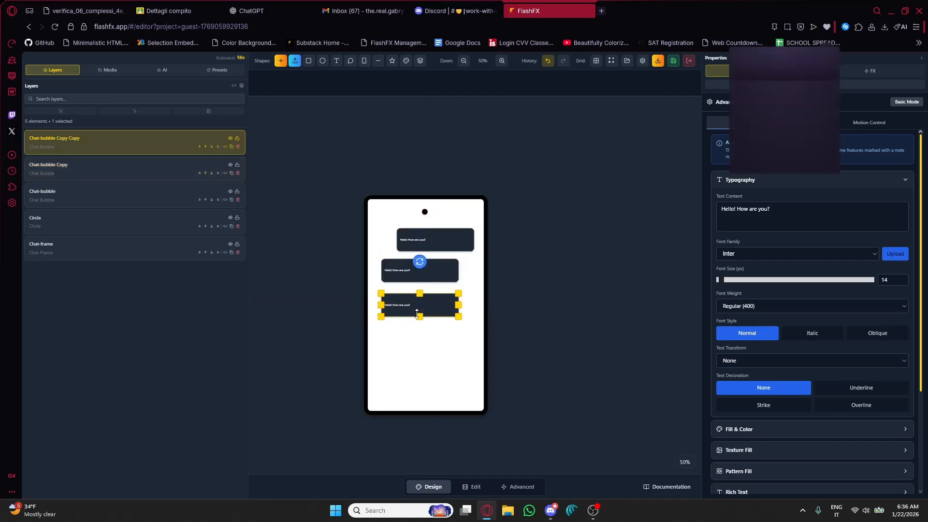